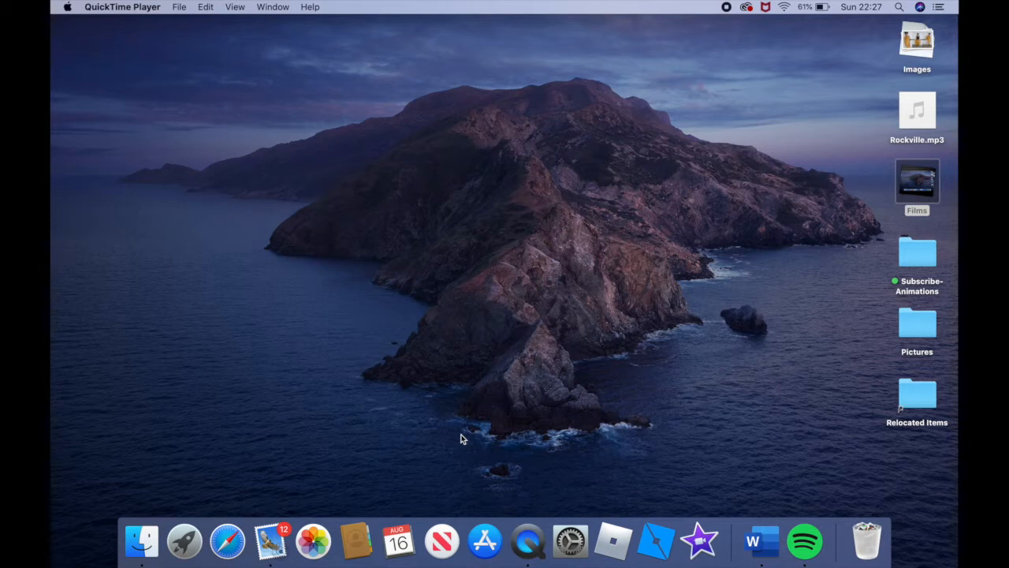
# Step: Open iMovie and create a new project of the Movie type
pyautogui.press('super+space')
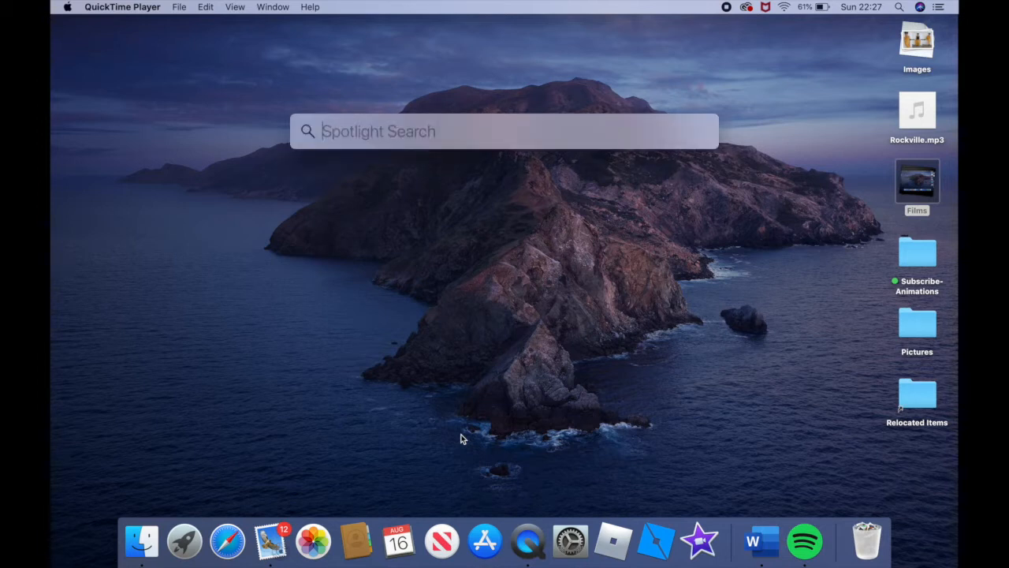
pyautogui.write('Imovie')
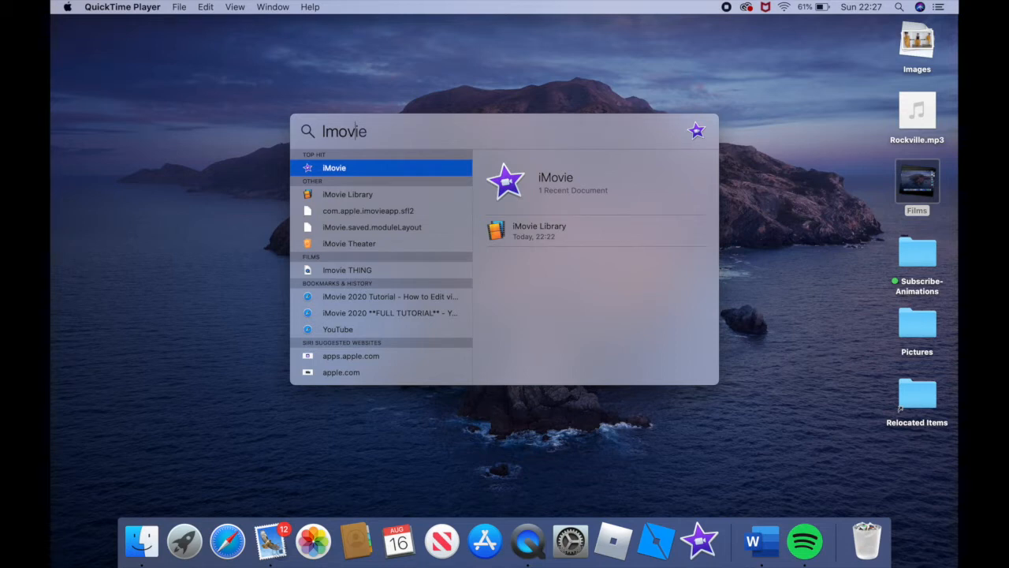
pyautogui.press('Return')
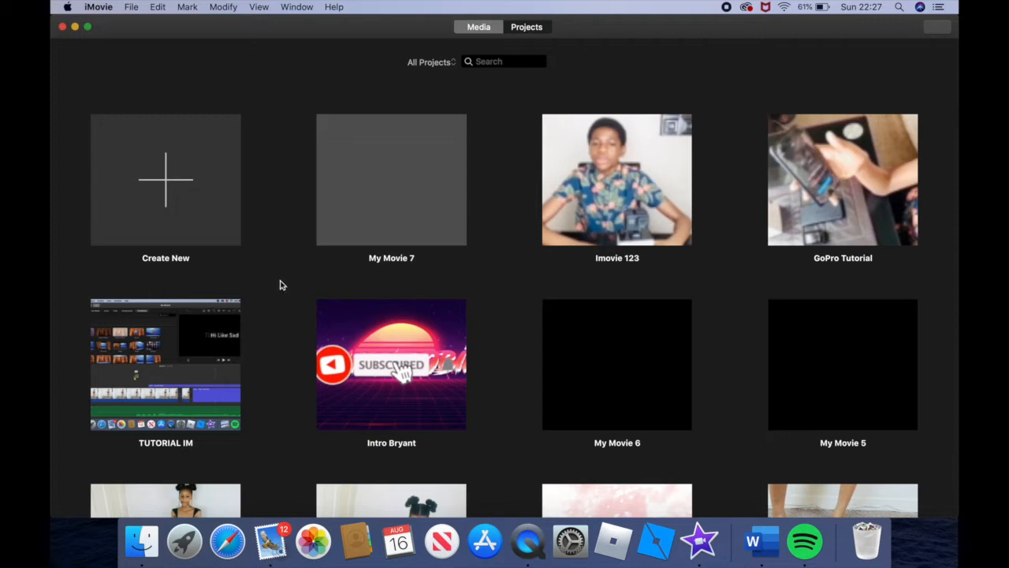
pyautogui.click(174, 214)
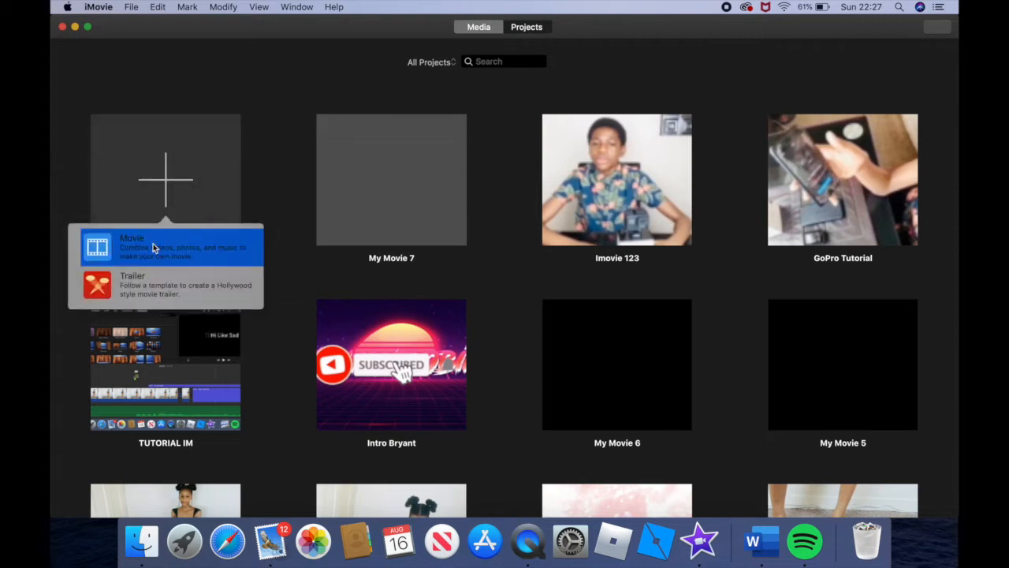
pyautogui.click(153, 244)
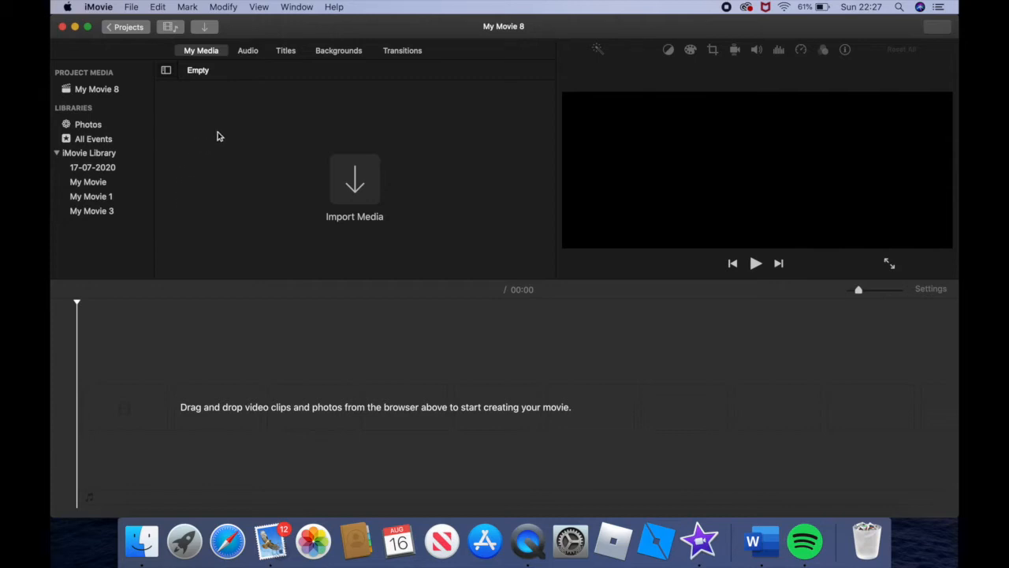
# Step: Import the video GH010707 2.mov from Downloads into the project media and place it at the start of the timeline
pyautogui.click(211, 28)
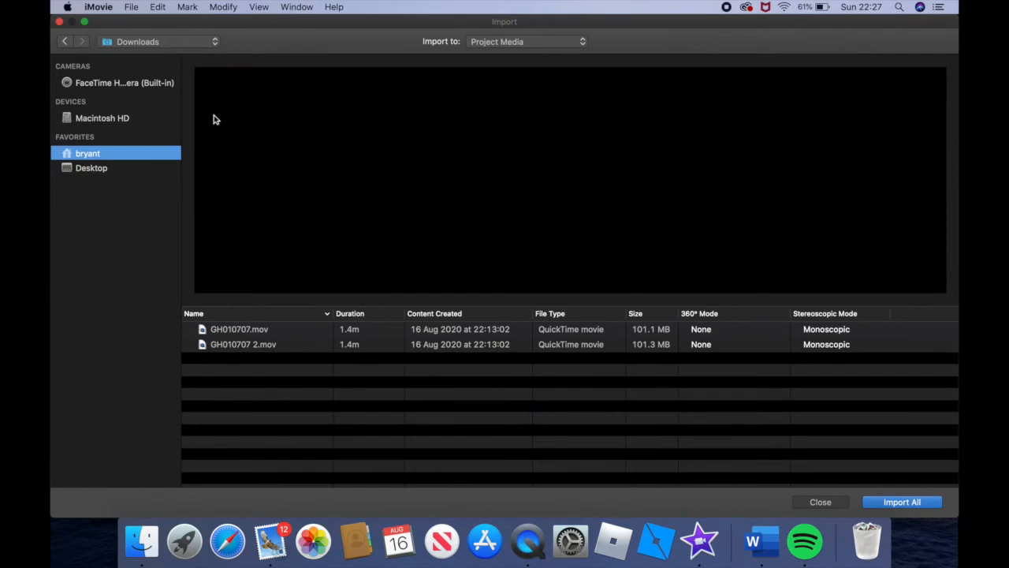
pyautogui.click(222, 345)
pyautogui.click(225, 326)
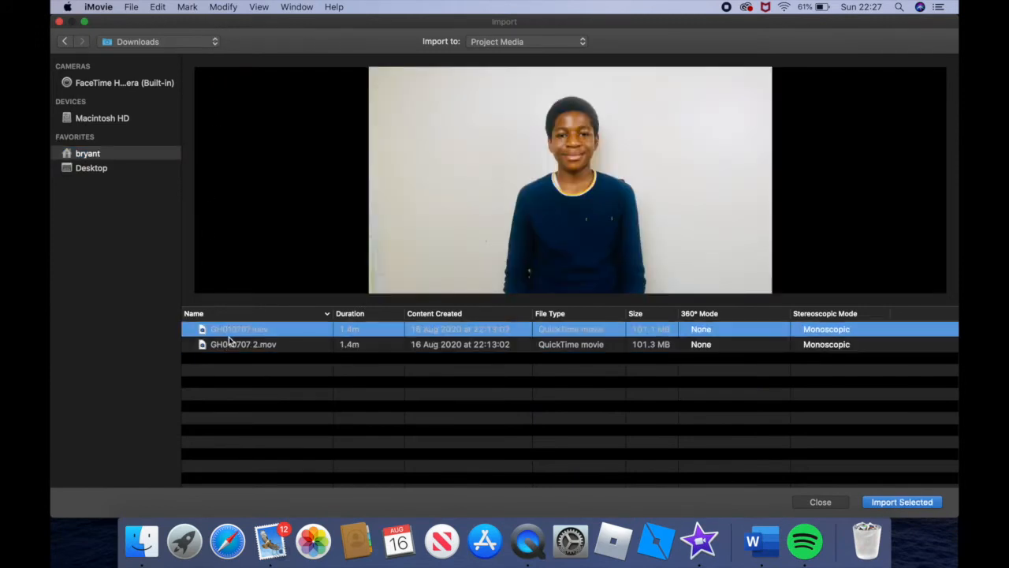
pyautogui.click(239, 348)
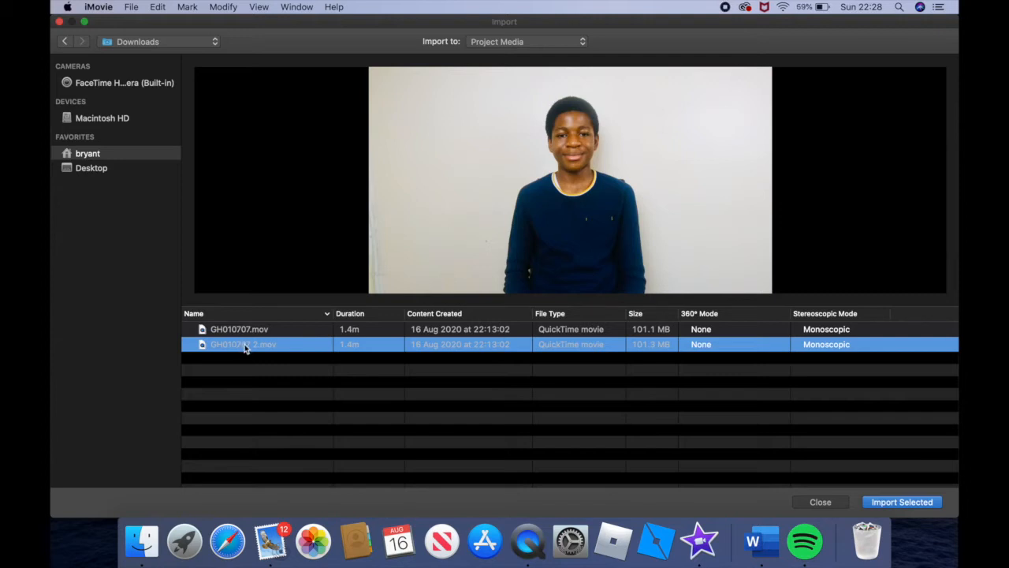
pyautogui.click(246, 331)
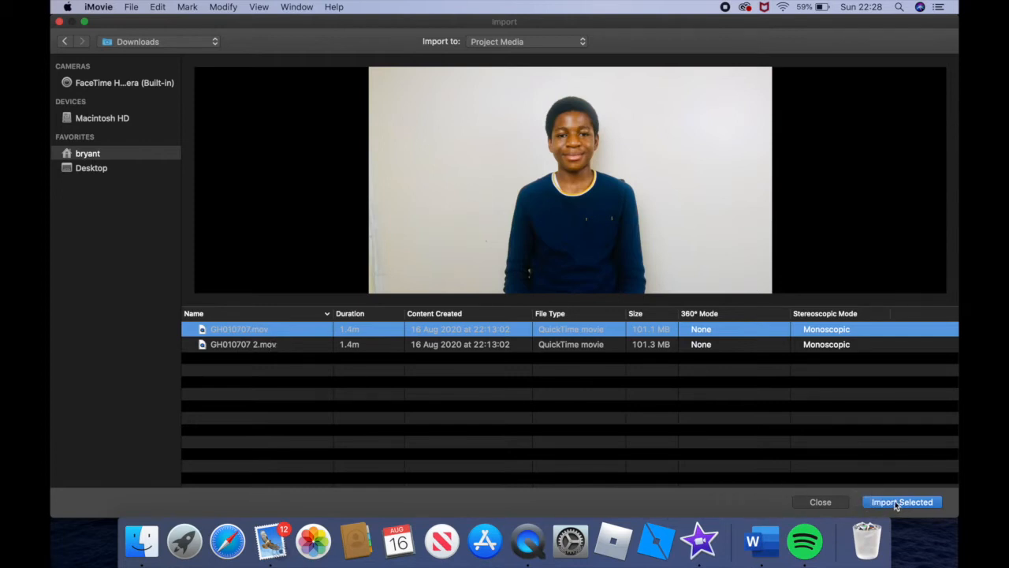
pyautogui.click(282, 344)
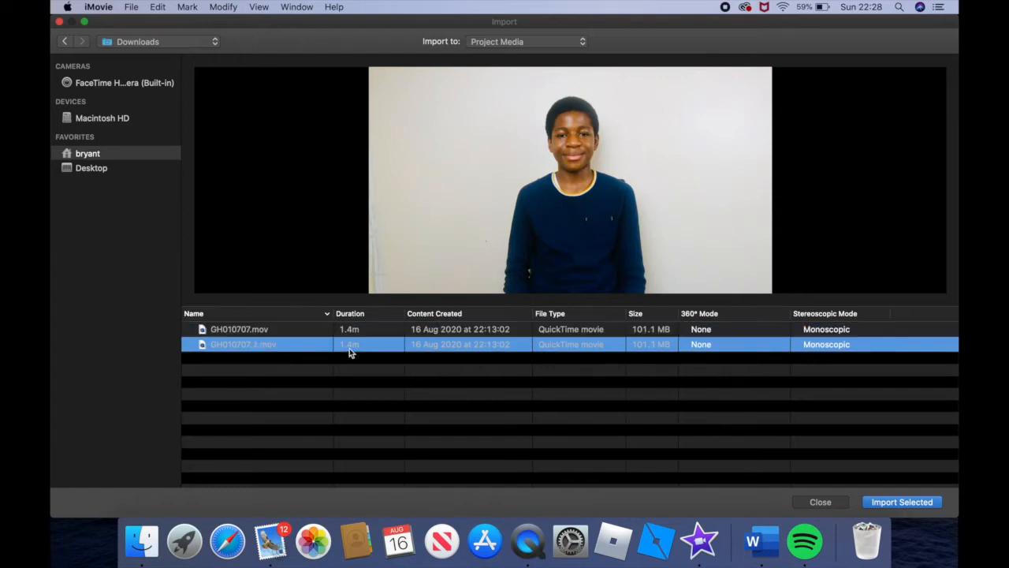
pyautogui.click(917, 507)
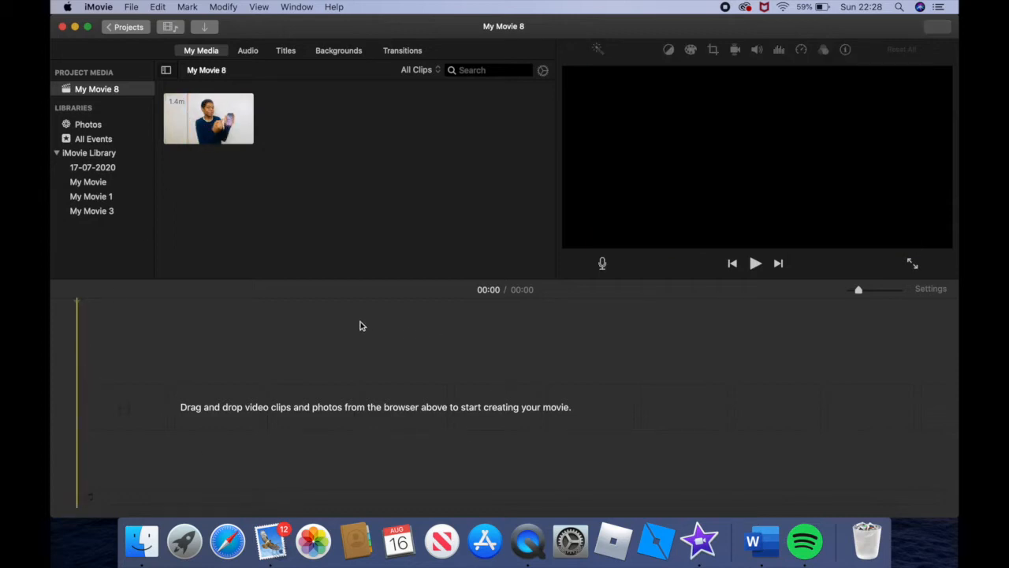
pyautogui.click(209, 126)
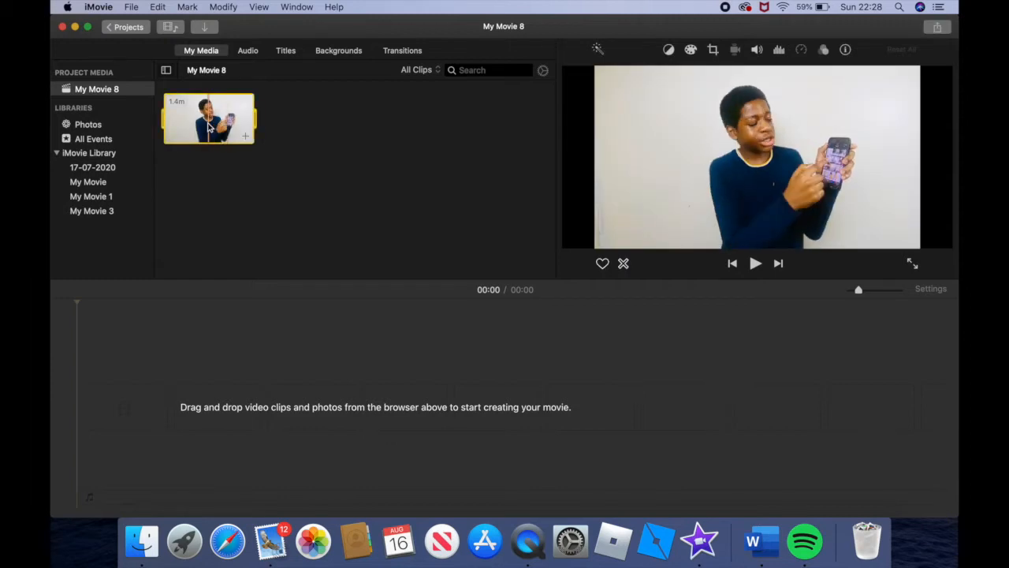
pyautogui.moveTo(209, 126); pyautogui.dragTo(108, 426)
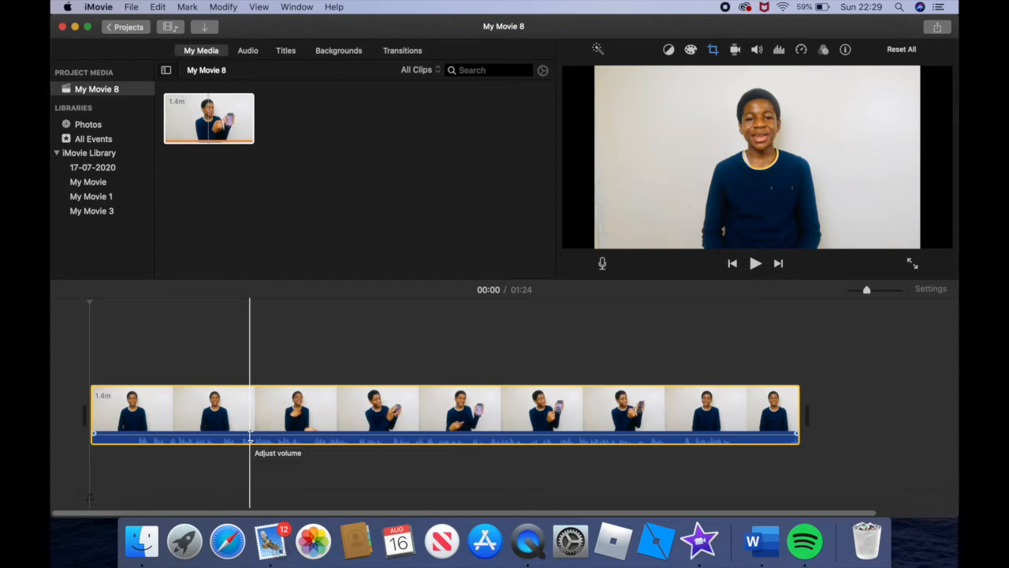
# Step: Raise the timeline clip's volume to 400% and play part of the clip to check the sound
pyautogui.moveTo(250, 438); pyautogui.dragTo(252, 432)
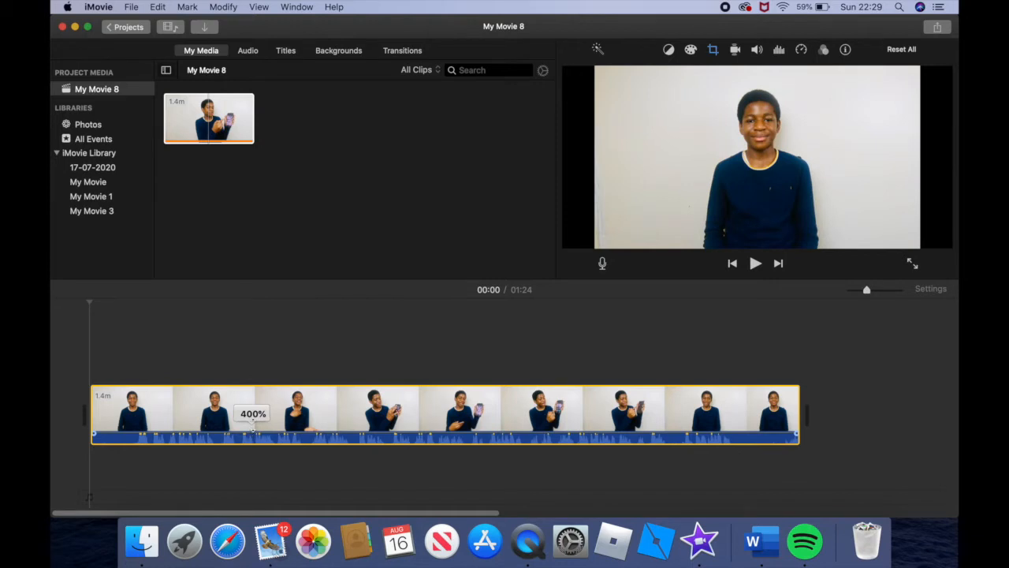
pyautogui.moveTo(250, 436); pyautogui.dragTo(252, 434)
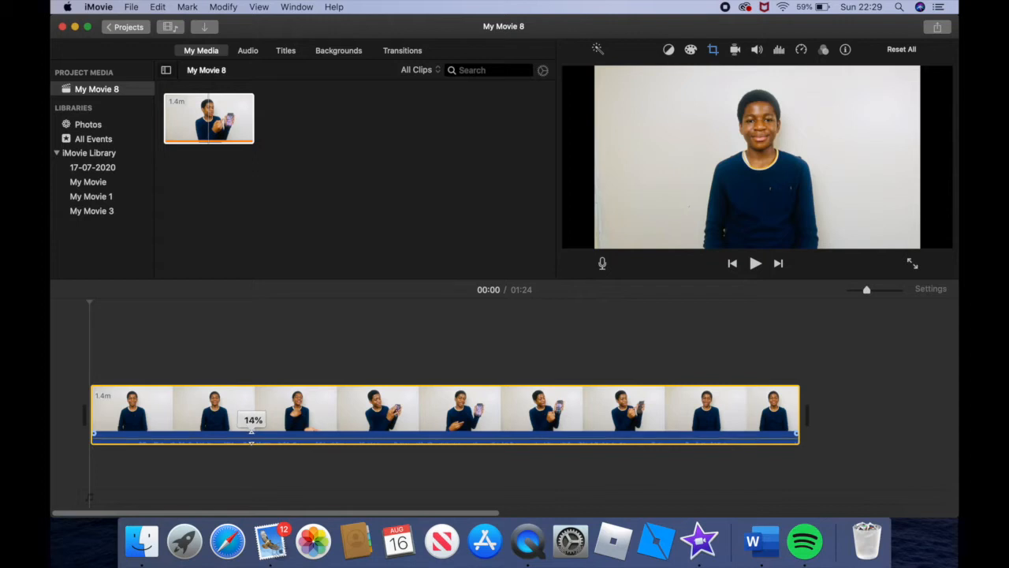
pyautogui.moveTo(251, 432); pyautogui.dragTo(254, 430)
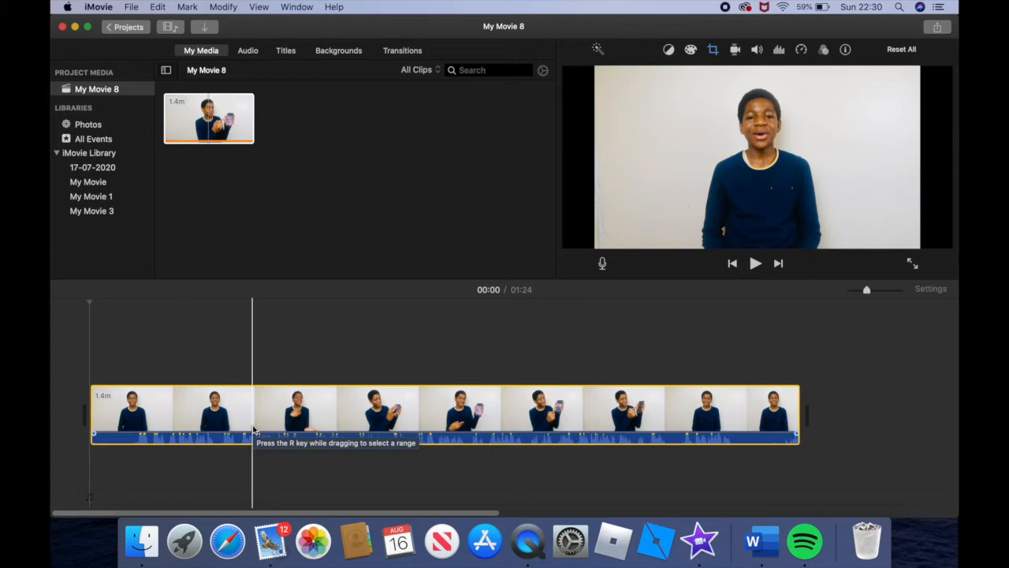
pyautogui.press('space')
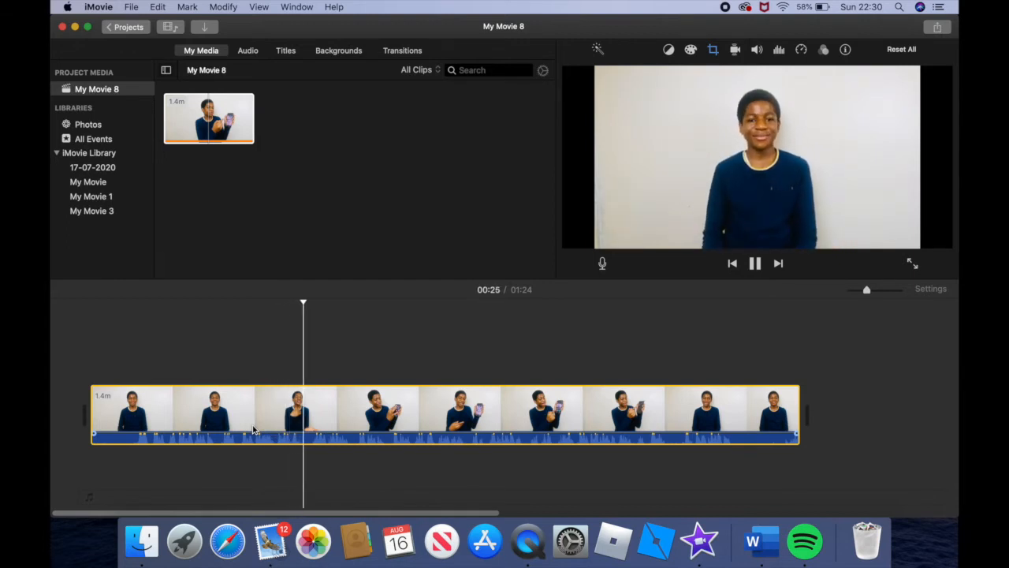
pyautogui.press('space')
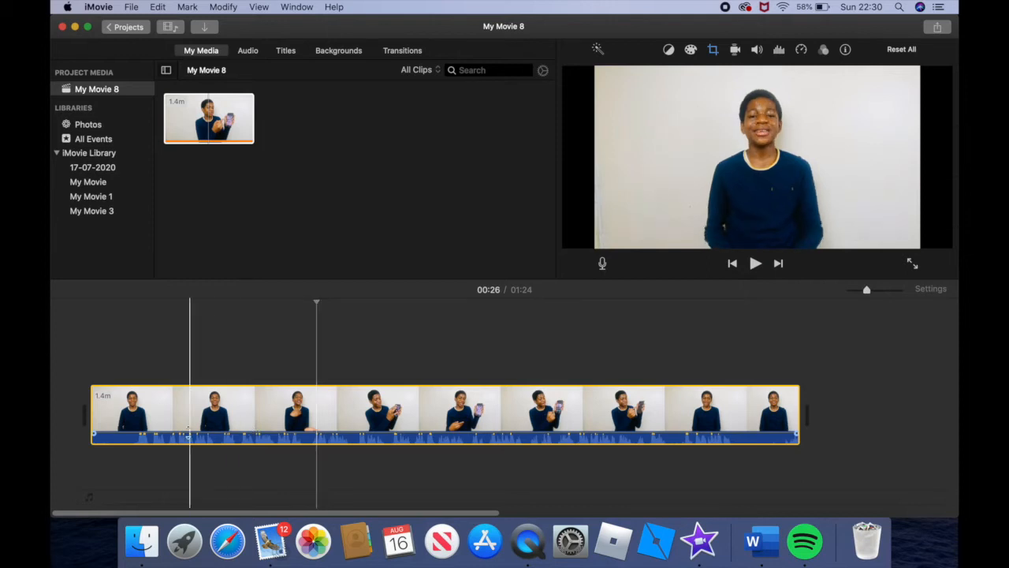
# Step: Split the timeline clip at about 00:05 and delete the short opening piece
pyautogui.click(136, 417)
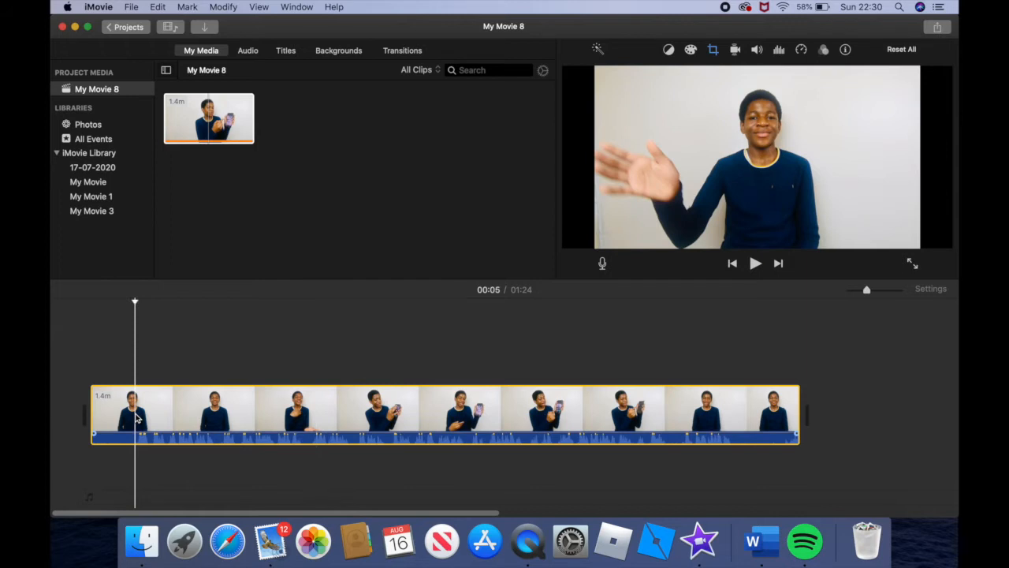
pyautogui.press('super+b')
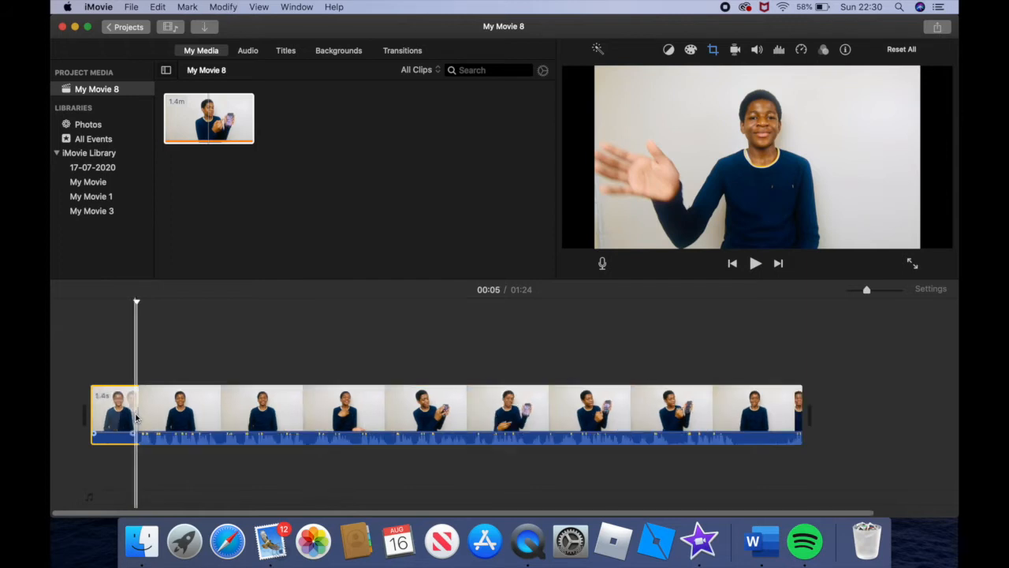
pyautogui.click(147, 365)
pyautogui.click(128, 419)
pyautogui.click(179, 418)
pyautogui.click(101, 425)
pyautogui.click(165, 420)
pyautogui.click(115, 421)
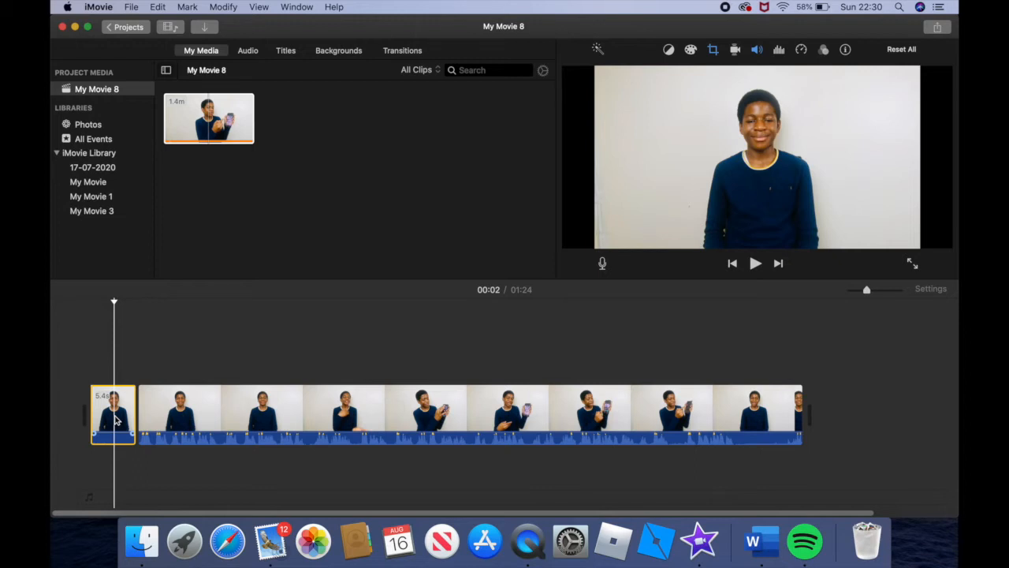
pyautogui.press('Delete')
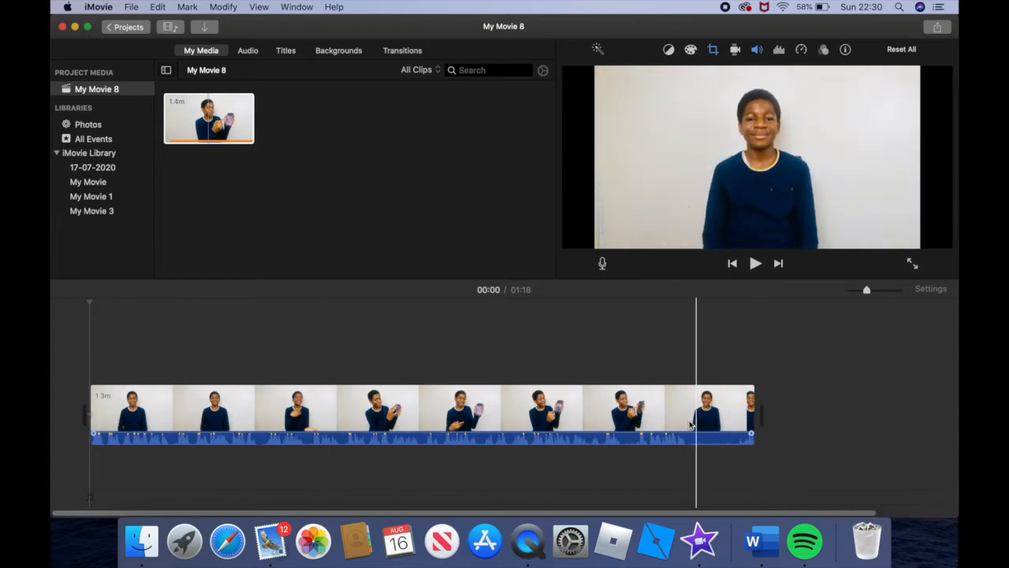
# Step: Copy the trimmed clip and paste the duplicate after it at the end of the timeline
pyautogui.click(585, 409)
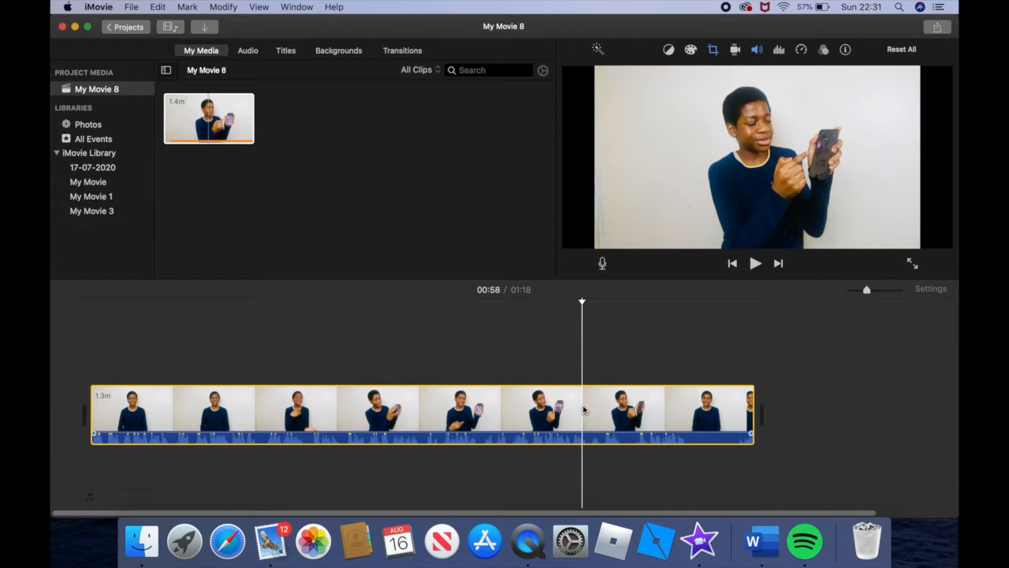
pyautogui.click(763, 371)
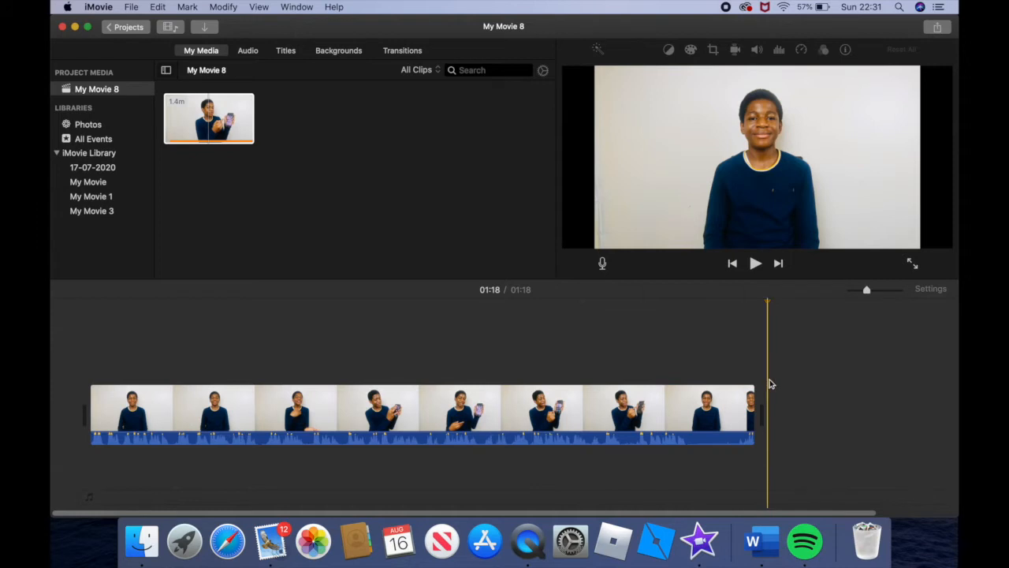
pyautogui.press('super+v')
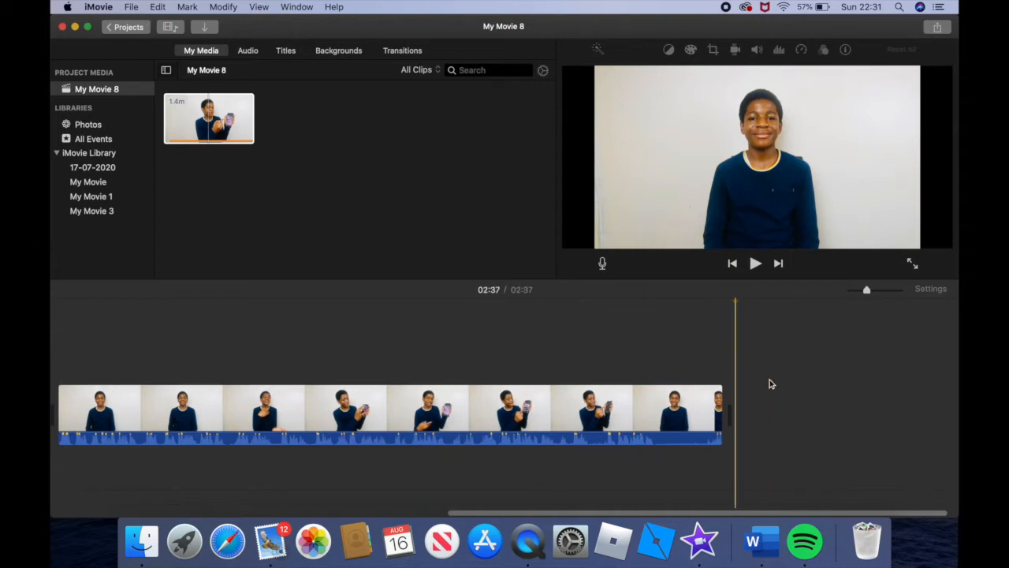
pyautogui.moveTo(667, 513); pyautogui.dragTo(507, 513)
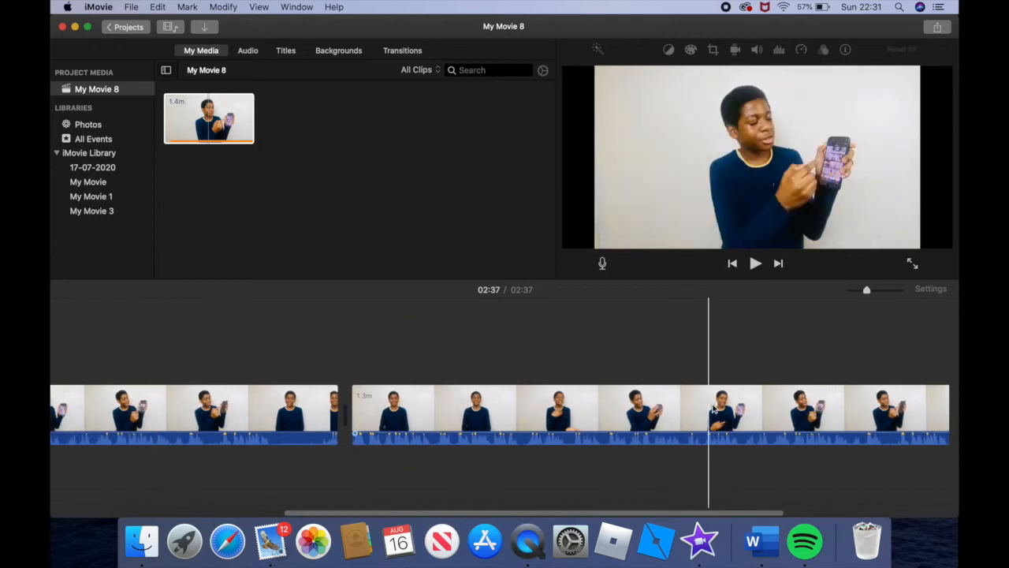
pyautogui.click(192, 414)
# Step: Try darker highlights on the pasted clip with color correction, and reset all of that clip's adjustments
pyautogui.click(484, 415)
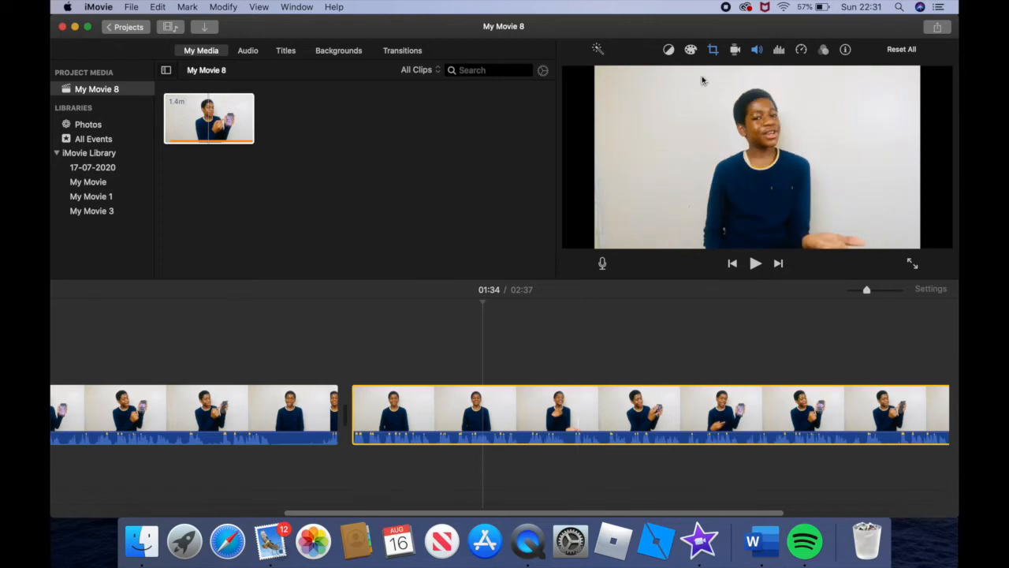
pyautogui.click(691, 50)
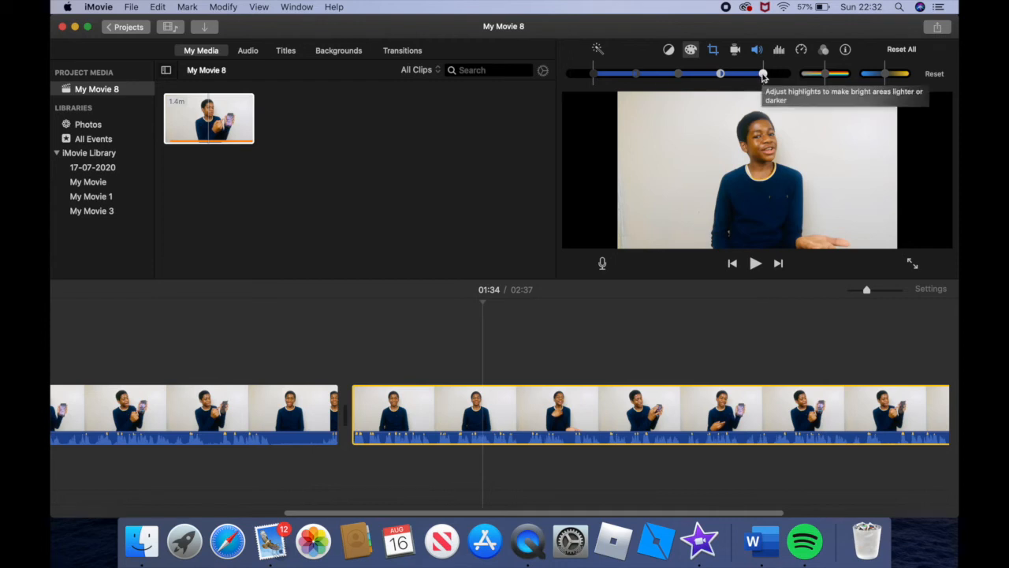
pyautogui.moveTo(762, 74); pyautogui.dragTo(726, 77)
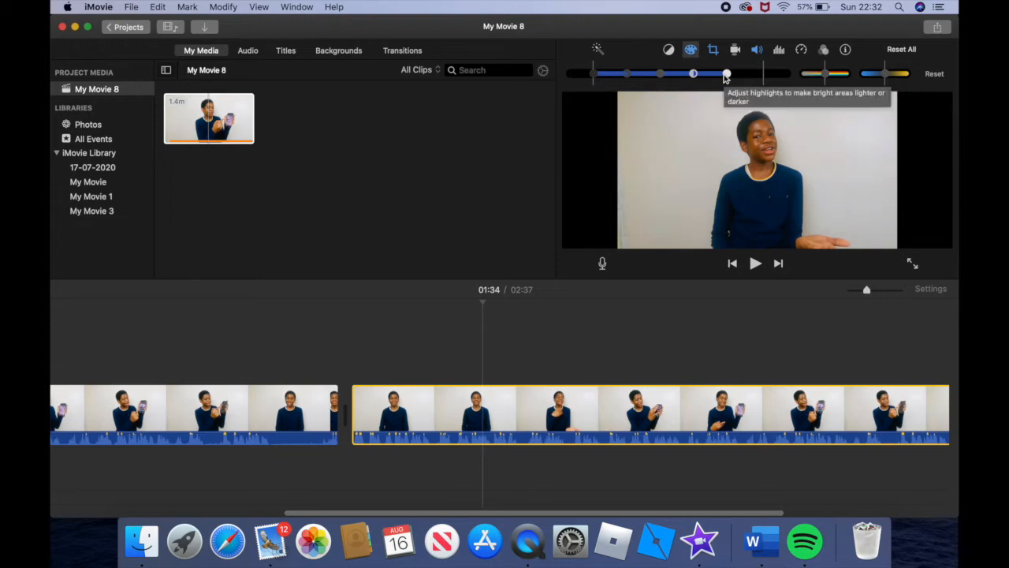
pyautogui.moveTo(726, 76); pyautogui.dragTo(762, 76)
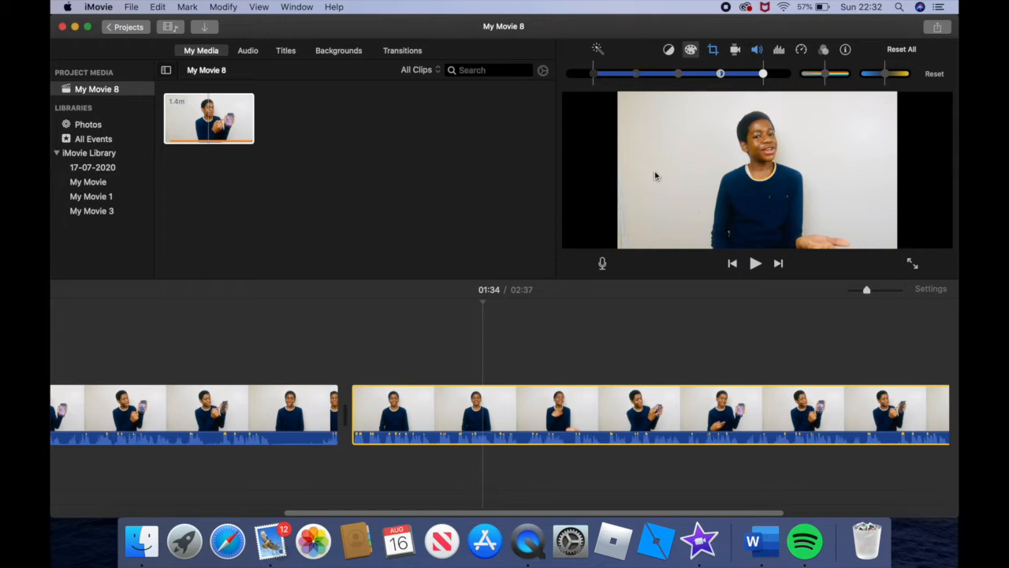
pyautogui.click(902, 50)
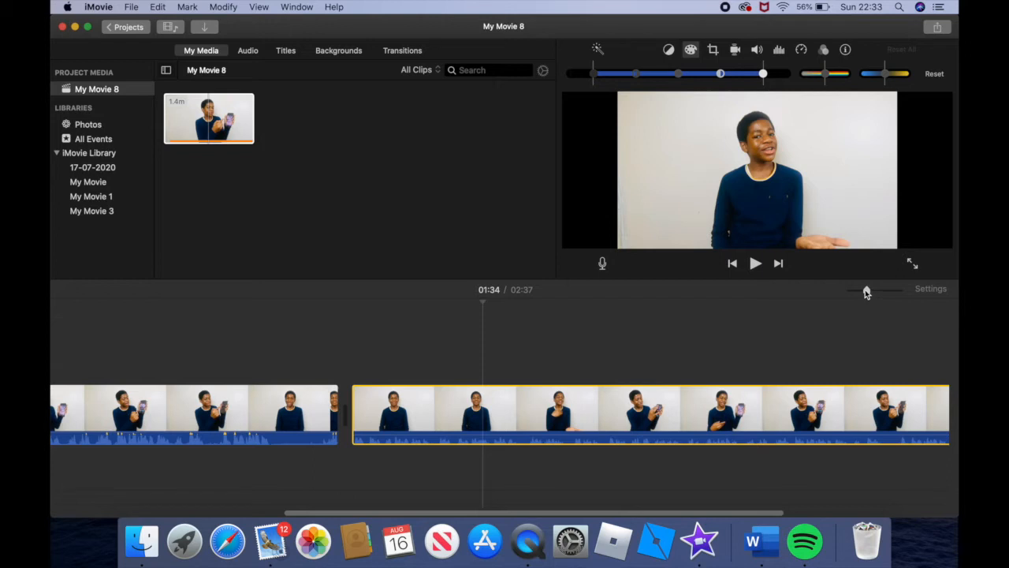
# Step: Apply the Glow clip filter to the pasted clip in the timeline
pyautogui.moveTo(864, 291); pyautogui.dragTo(848, 293)
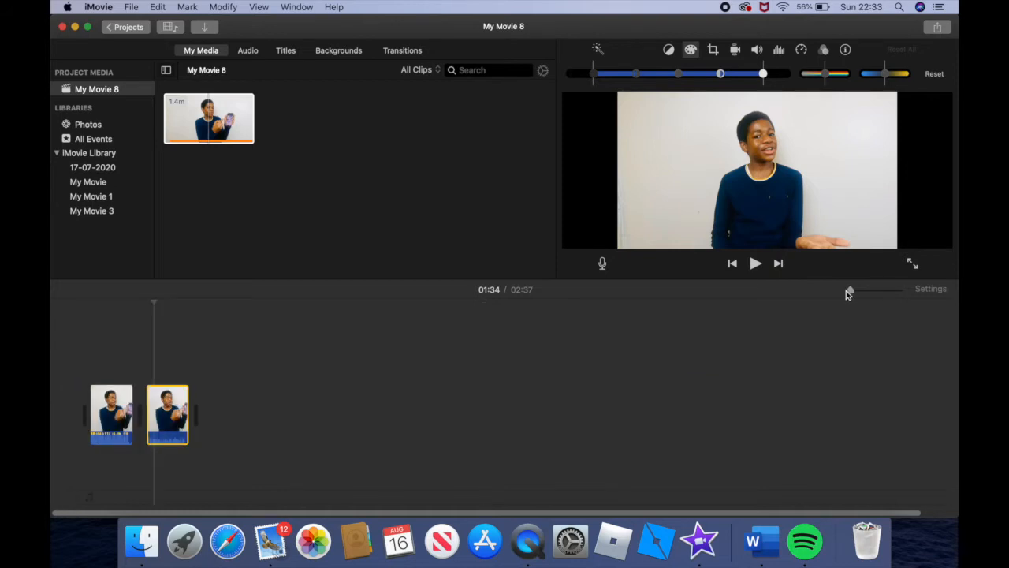
pyautogui.moveTo(847, 292); pyautogui.dragTo(877, 291)
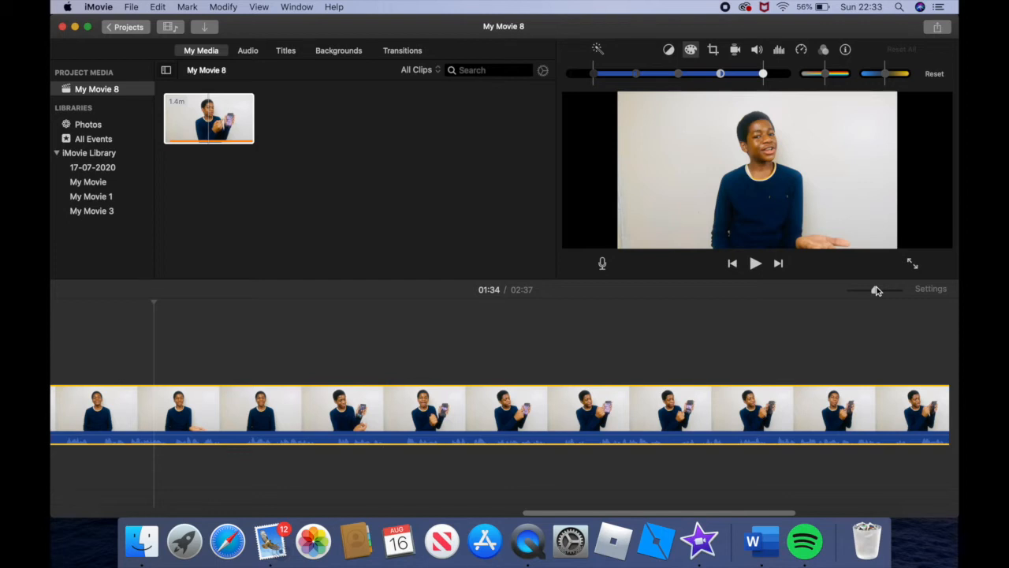
pyautogui.click(824, 52)
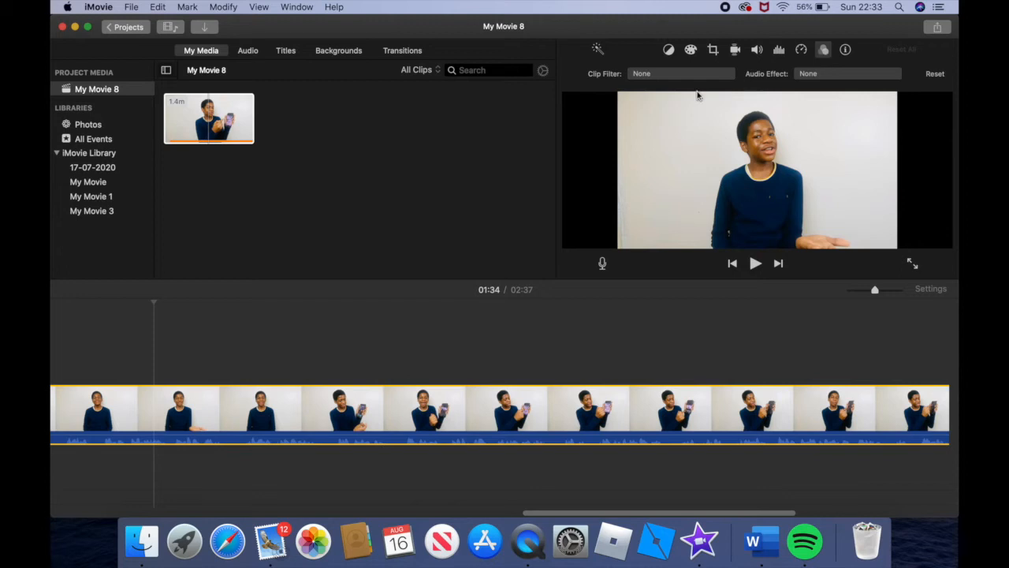
pyautogui.click(645, 75)
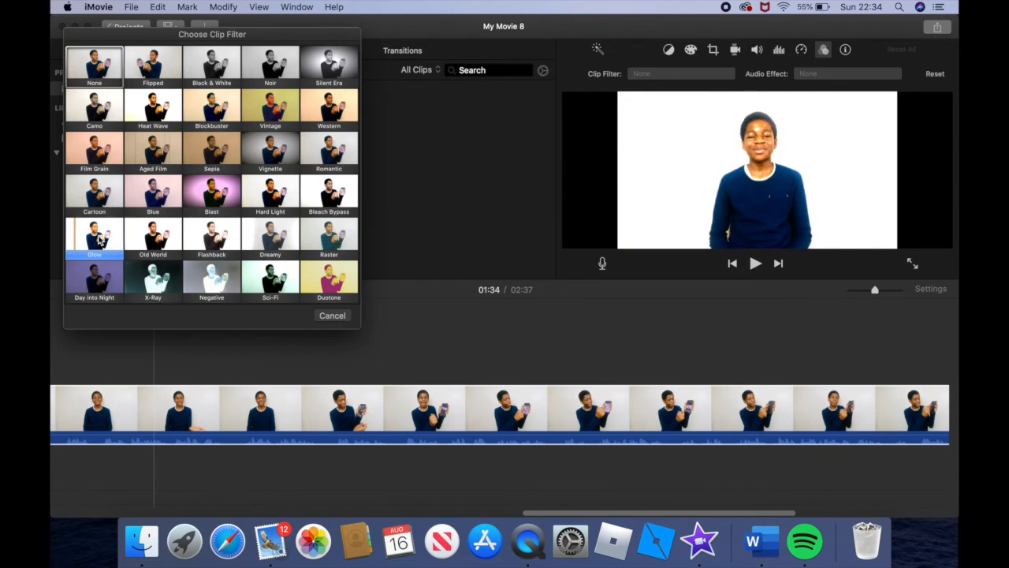
pyautogui.click(100, 240)
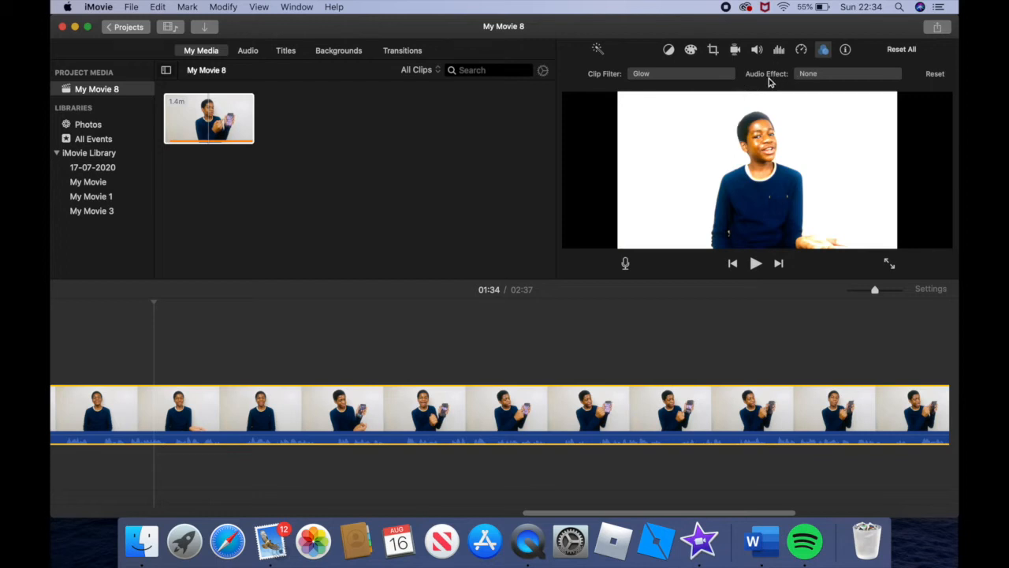
# Step: Try the Small Room audio effect on the pasted clip, play part of it, and set the audio effect back to None
pyautogui.click(802, 76)
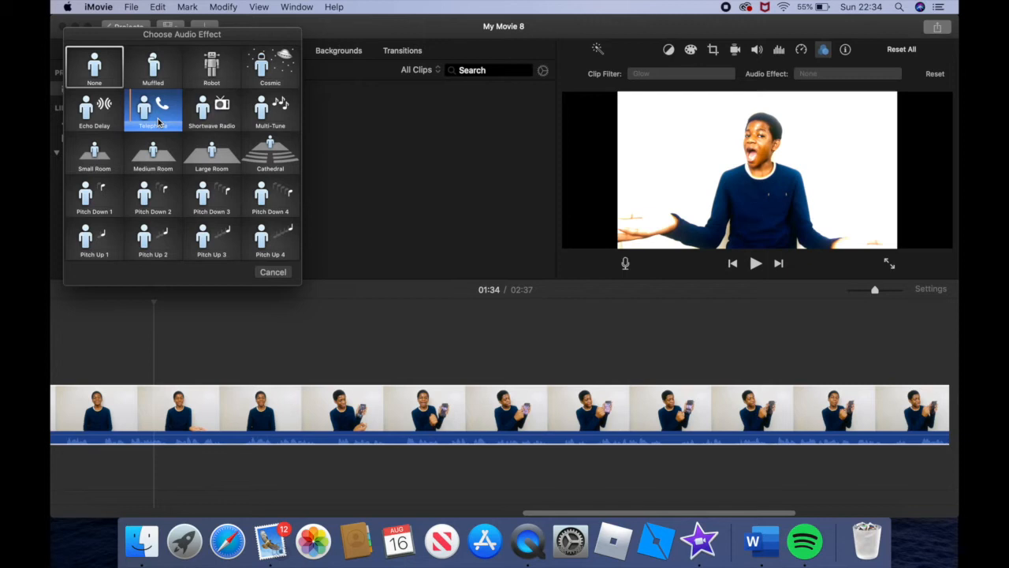
pyautogui.click(93, 163)
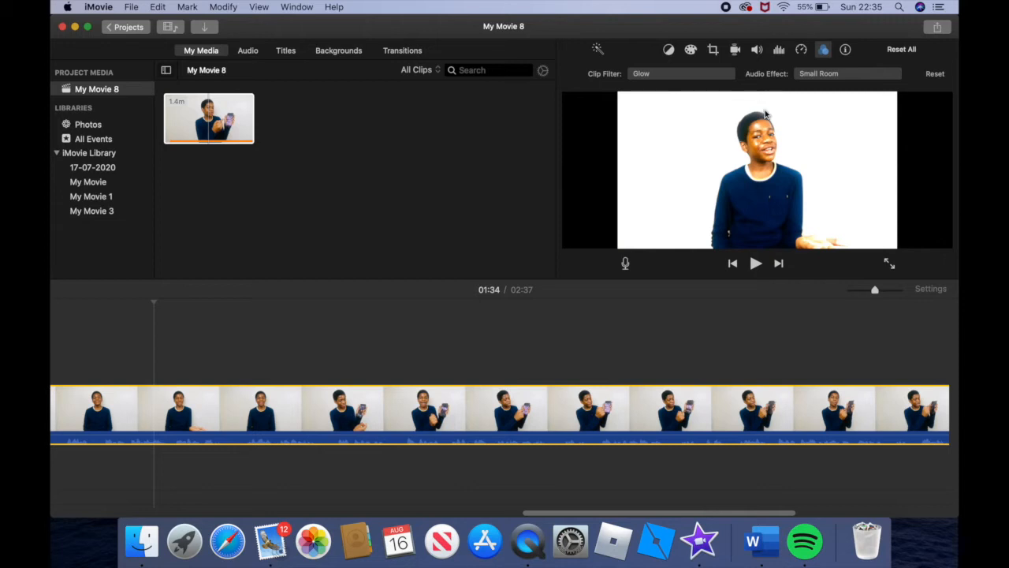
pyautogui.press('space')
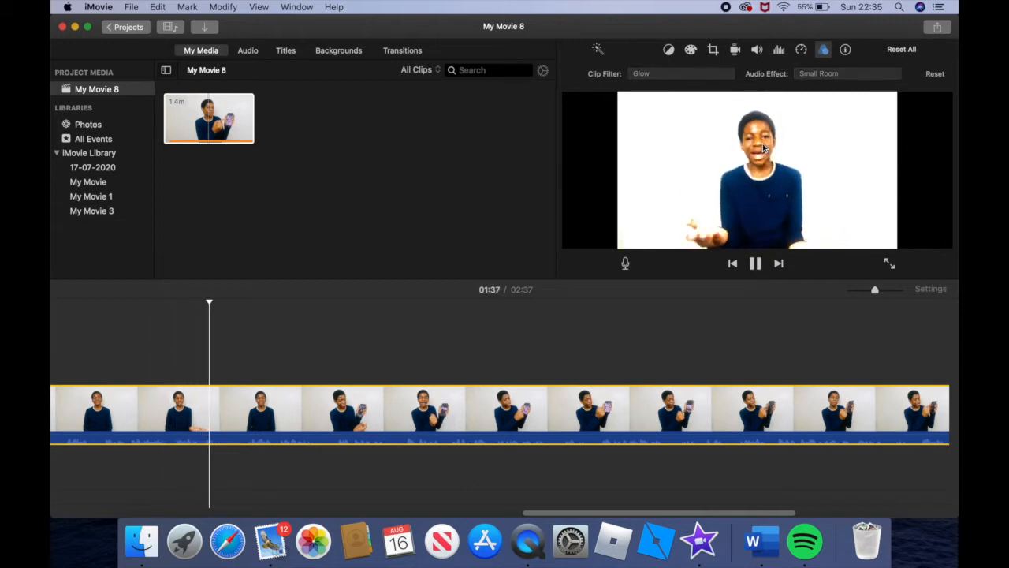
pyautogui.press('space')
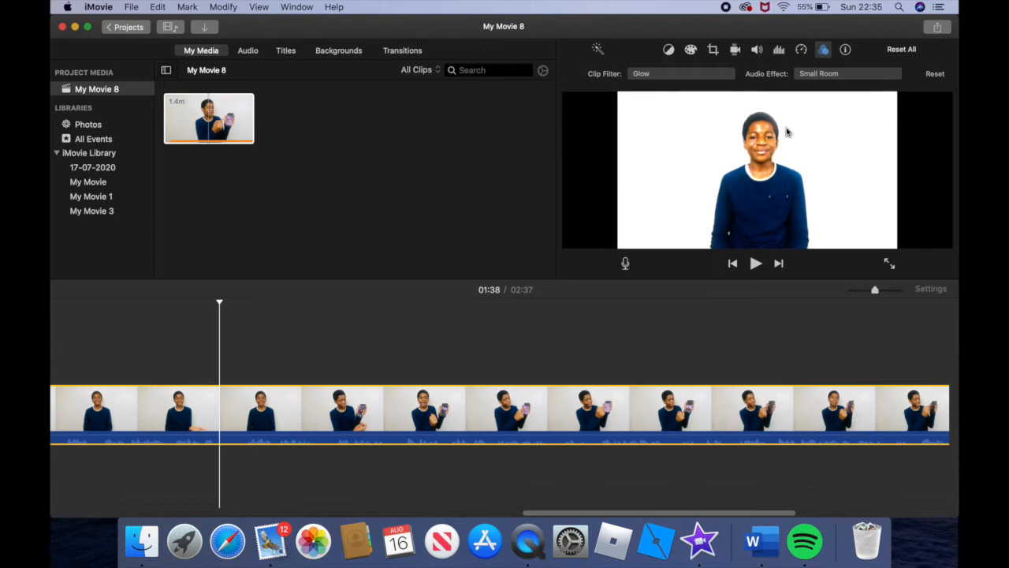
pyautogui.click(828, 74)
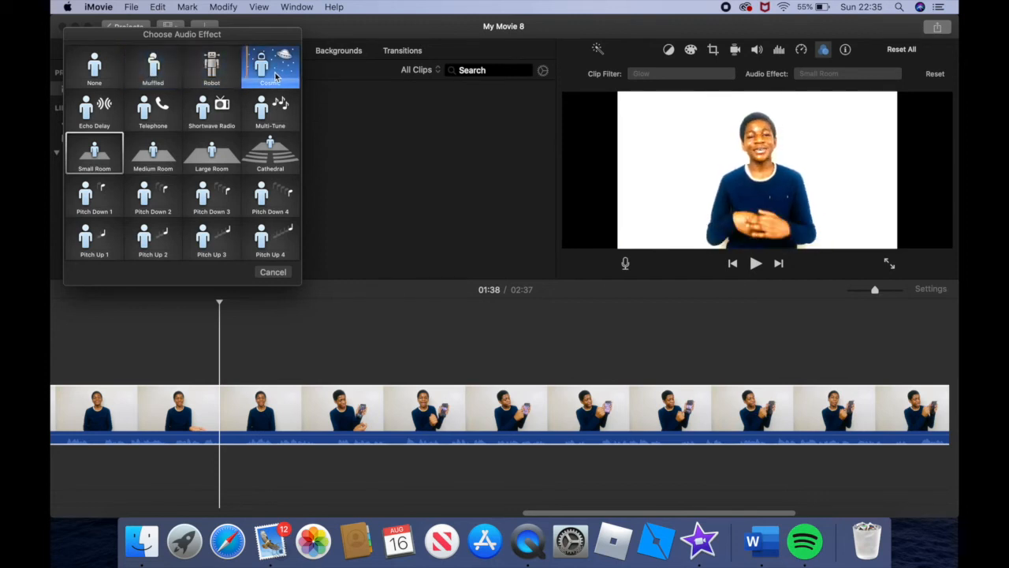
pyautogui.click(93, 69)
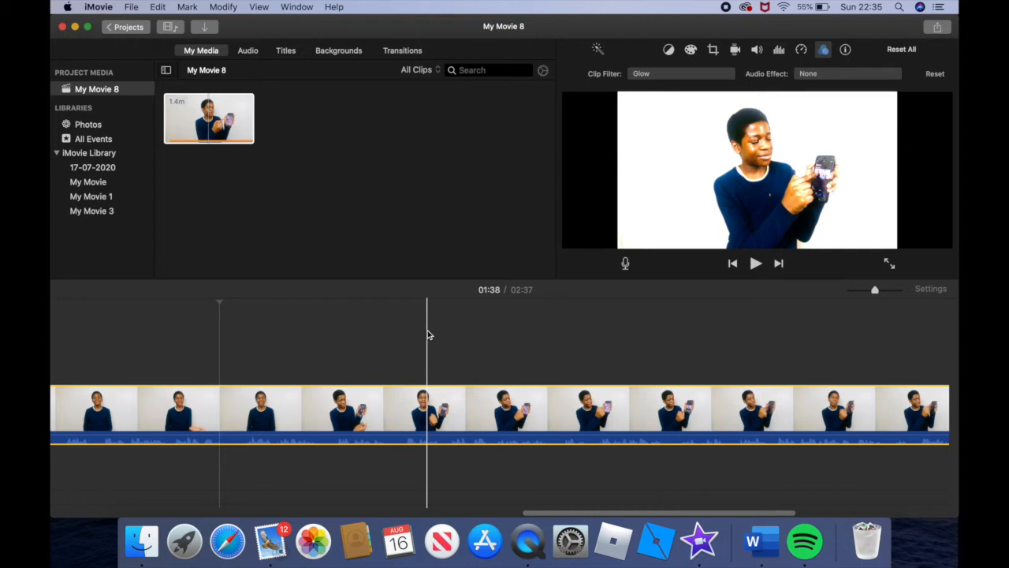
# Step: Try the Fast speed on the pasted clip, switch it to Slow, and play a short part
pyautogui.click(801, 50)
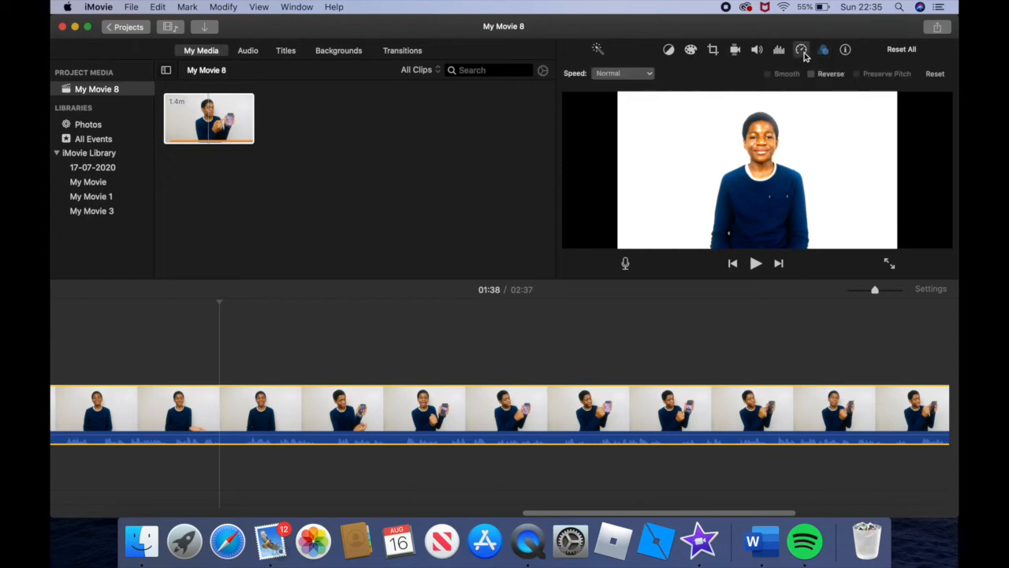
pyautogui.click(608, 76)
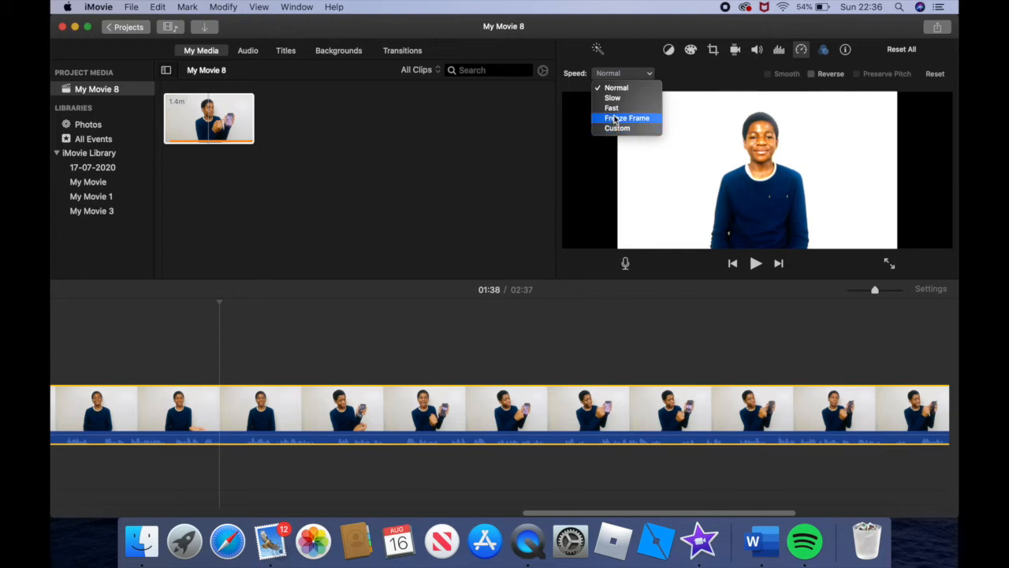
pyautogui.click(612, 106)
pyautogui.click(621, 77)
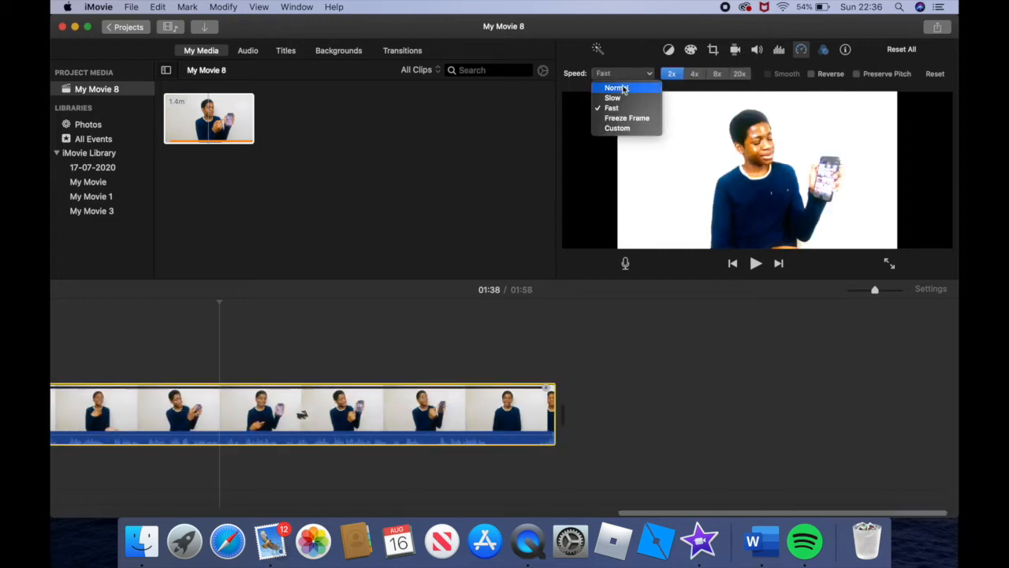
pyautogui.click(625, 100)
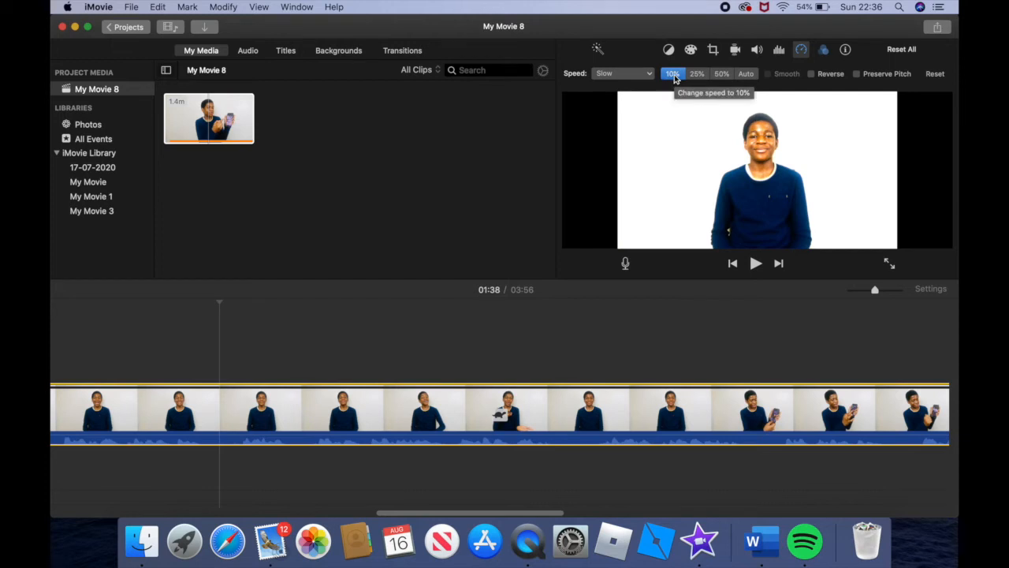
pyautogui.press('space')
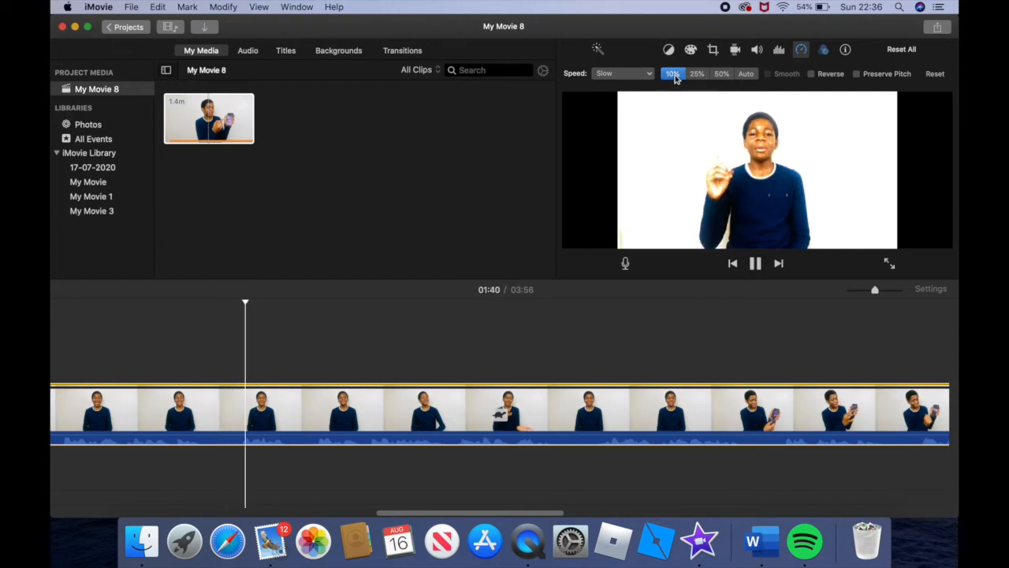
pyautogui.press('space')
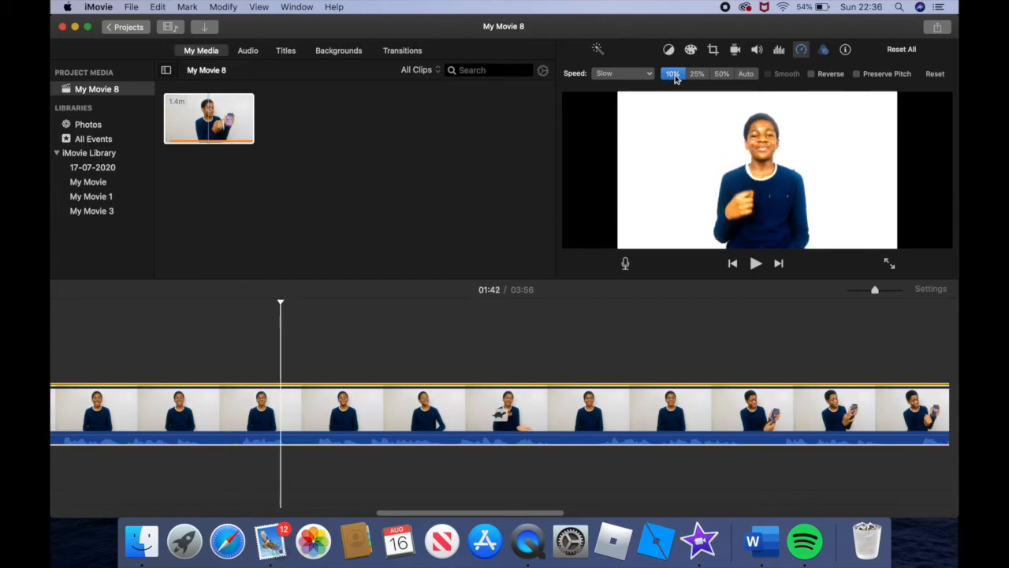
# Step: Try slow speeds of 25% and 50% on the pasted clip, playing a short part at each
pyautogui.click(697, 74)
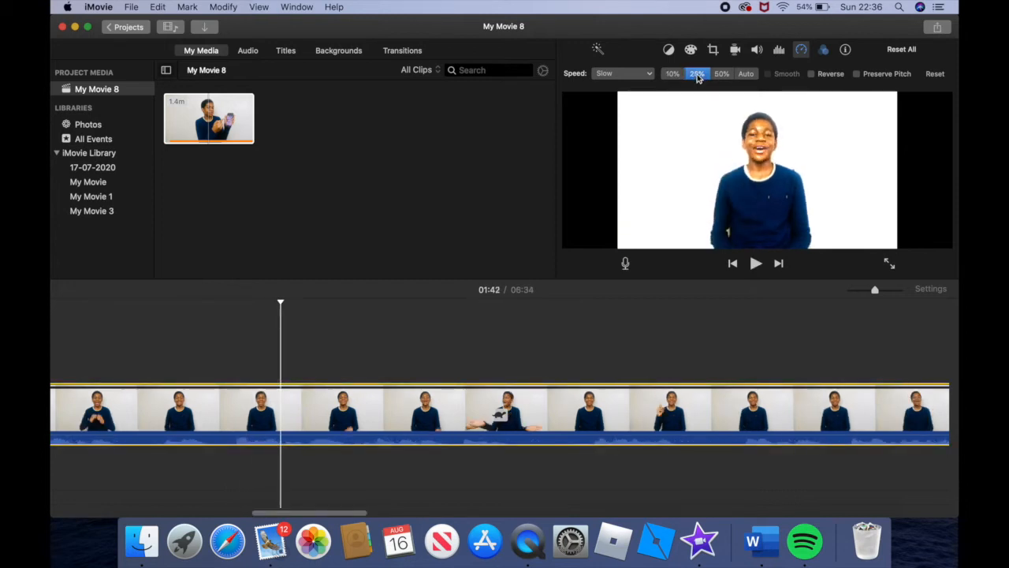
pyautogui.press('space')
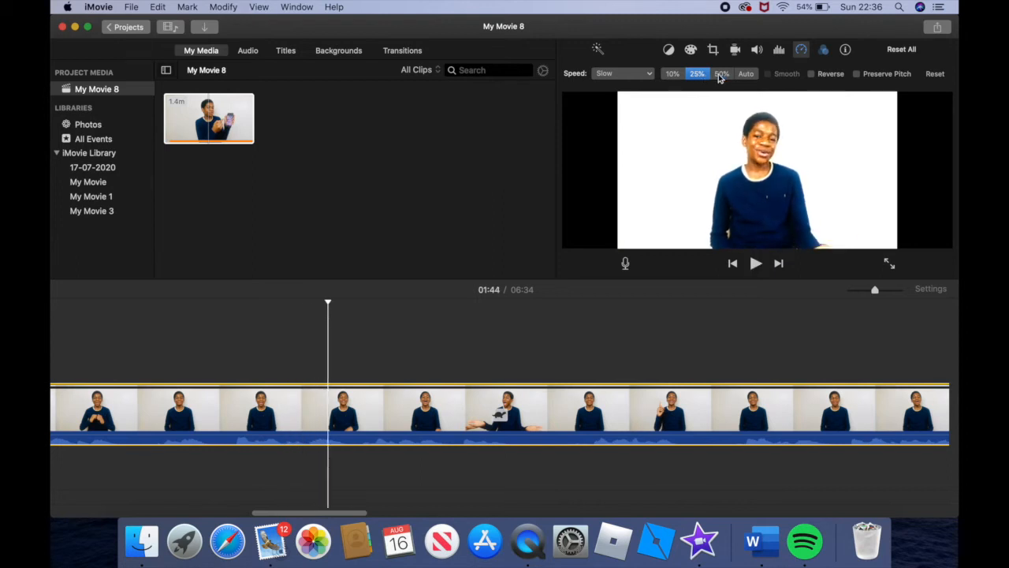
pyautogui.click(720, 74)
pyautogui.press('space')
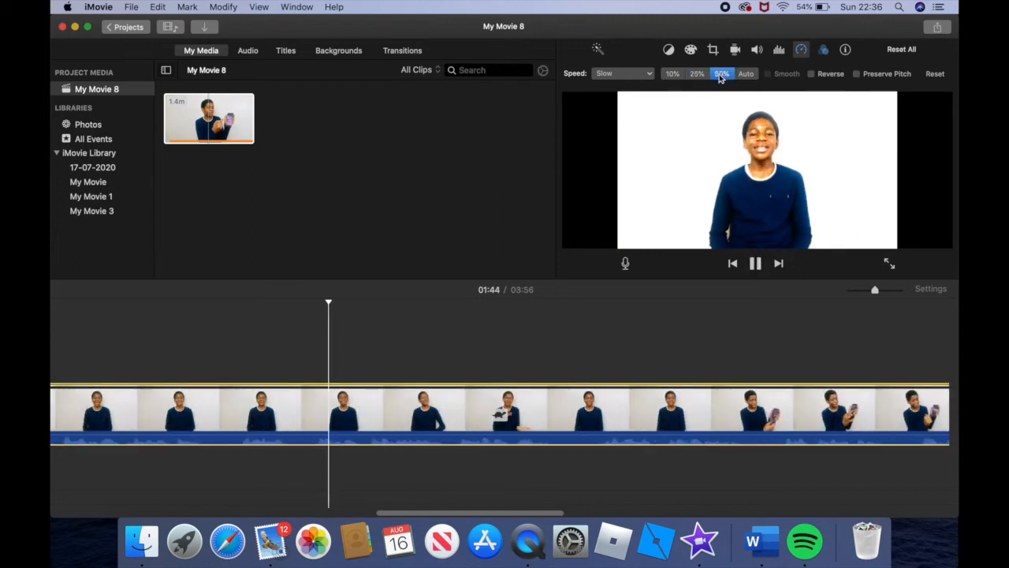
pyautogui.press('space')
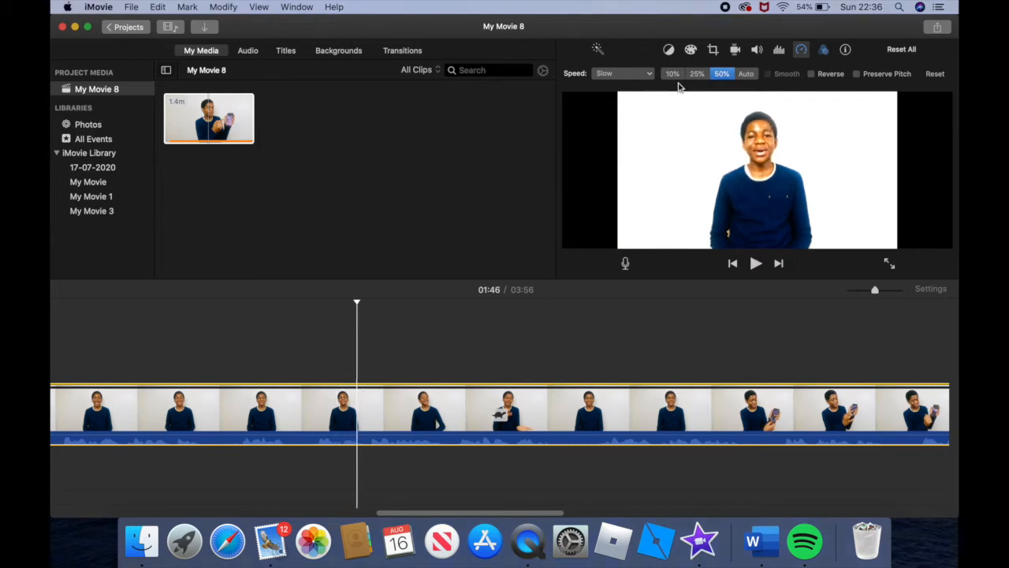
# Step: Change the pasted clip's speed to Fast, play a part at 2x, and raise it to 4x
pyautogui.click(648, 74)
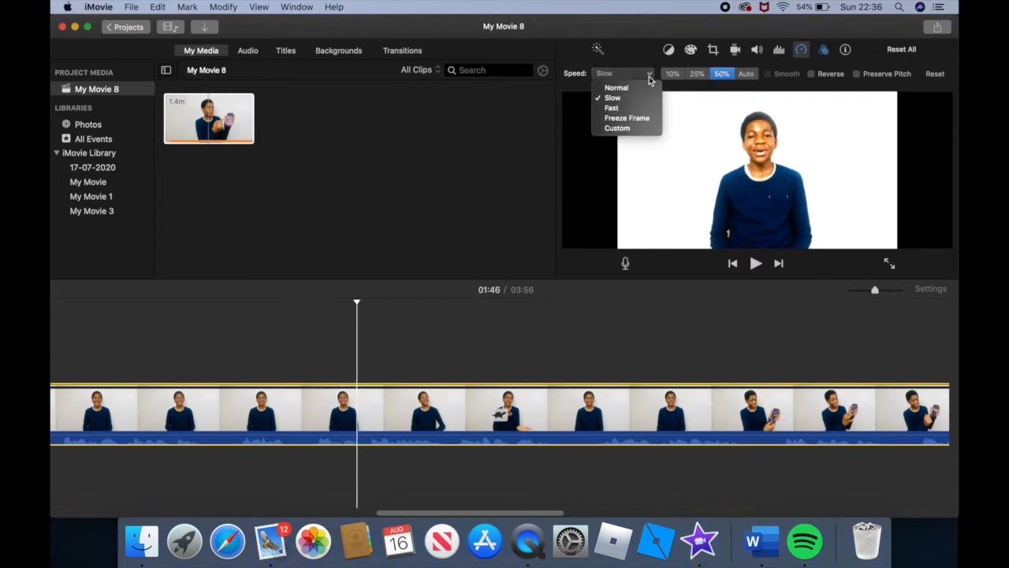
pyautogui.click(635, 107)
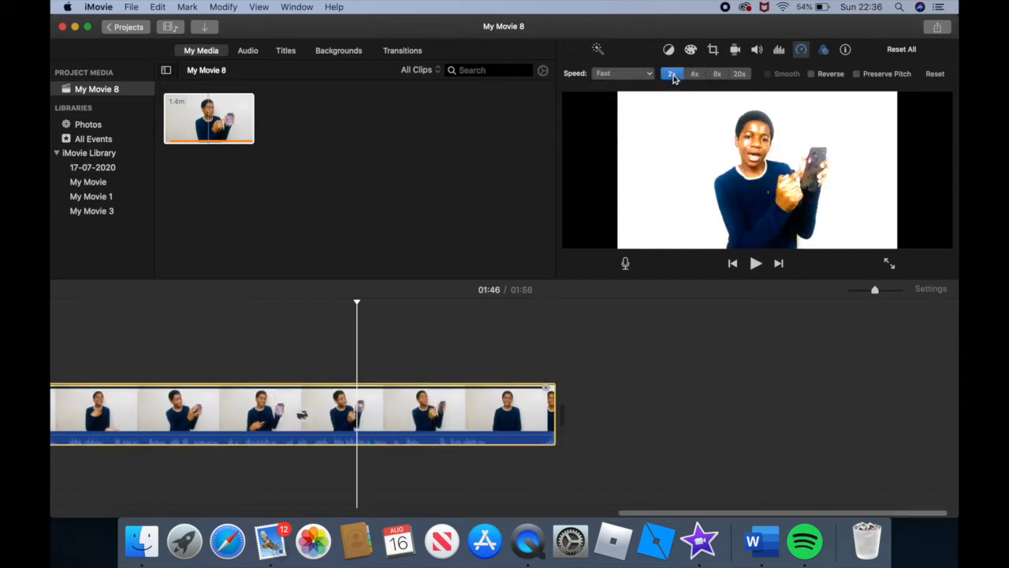
pyautogui.press('space')
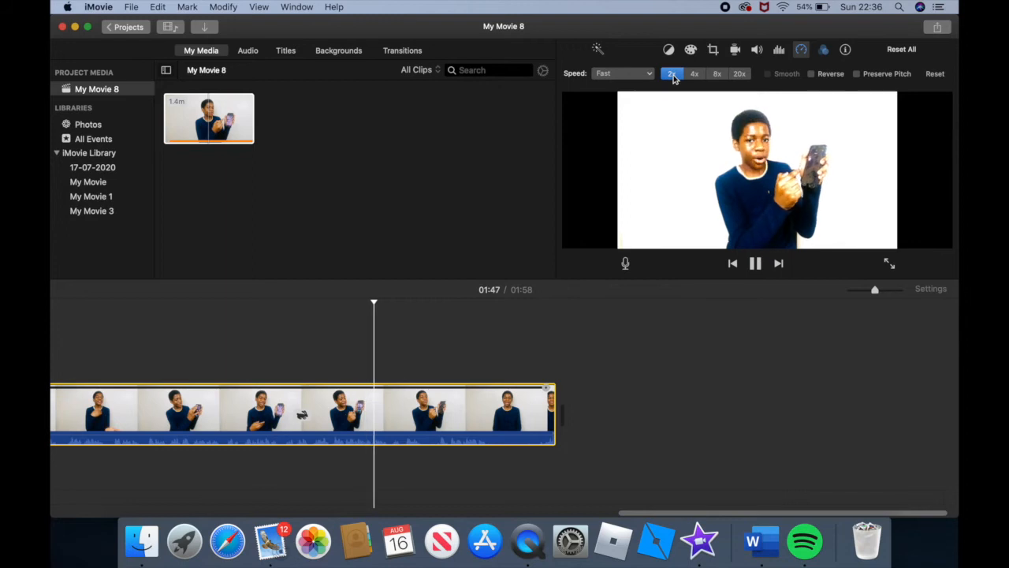
pyautogui.click(695, 75)
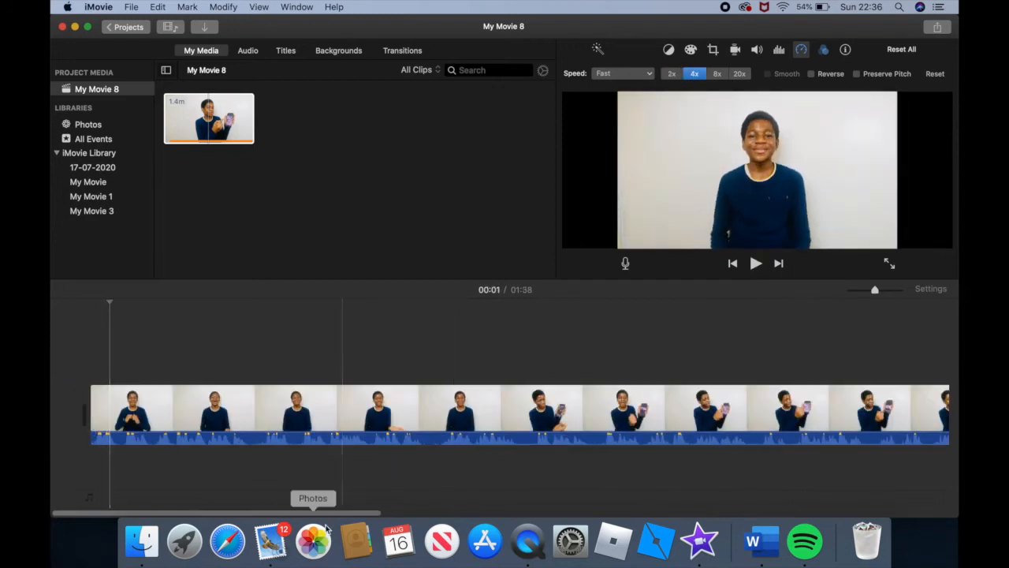
# Step: Play the start of the pasted clip at 4x, set its speed to 8x, and play a part again
pyautogui.moveTo(330, 512); pyautogui.dragTo(658, 513)
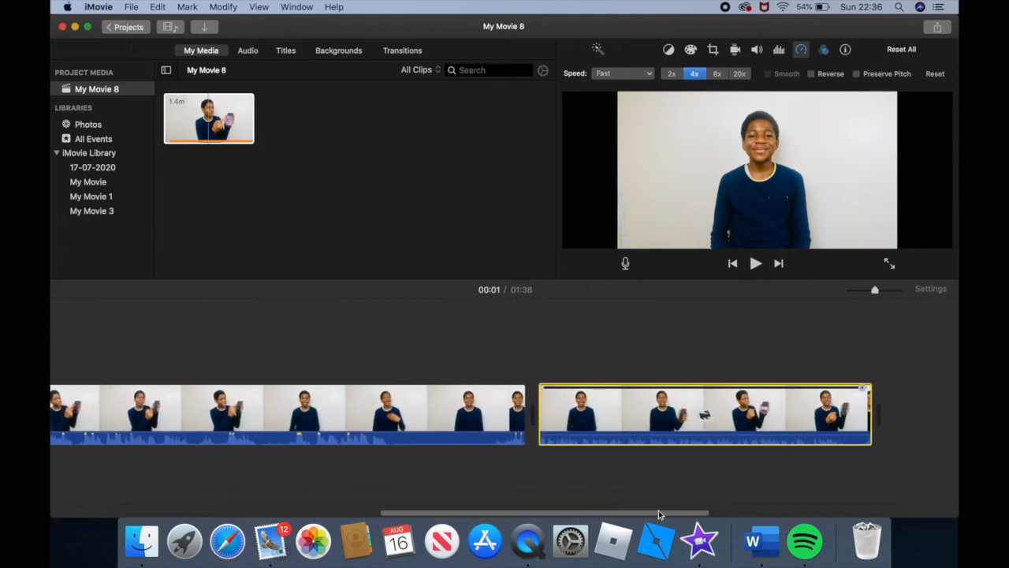
pyautogui.click(544, 378)
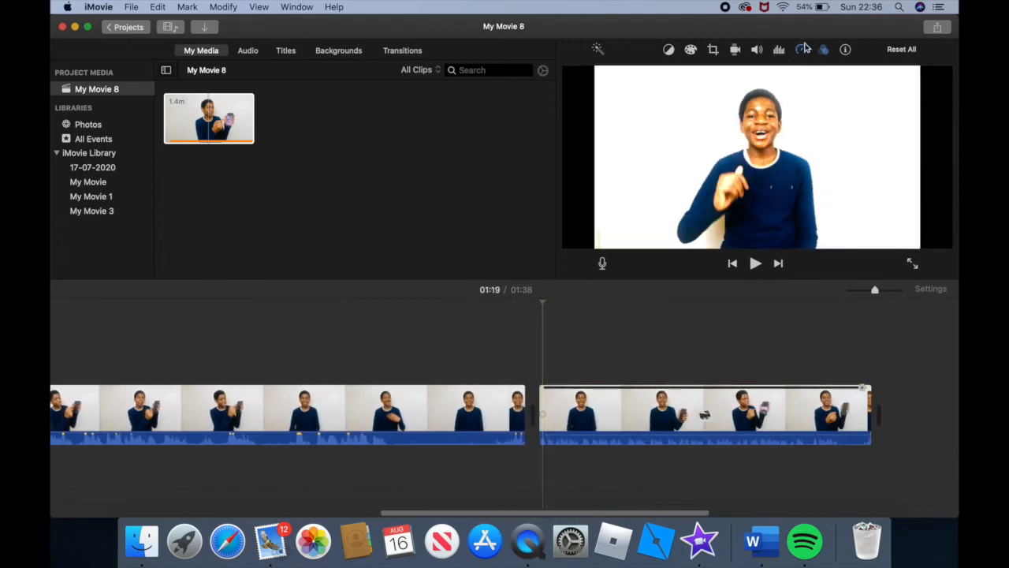
pyautogui.click(700, 77)
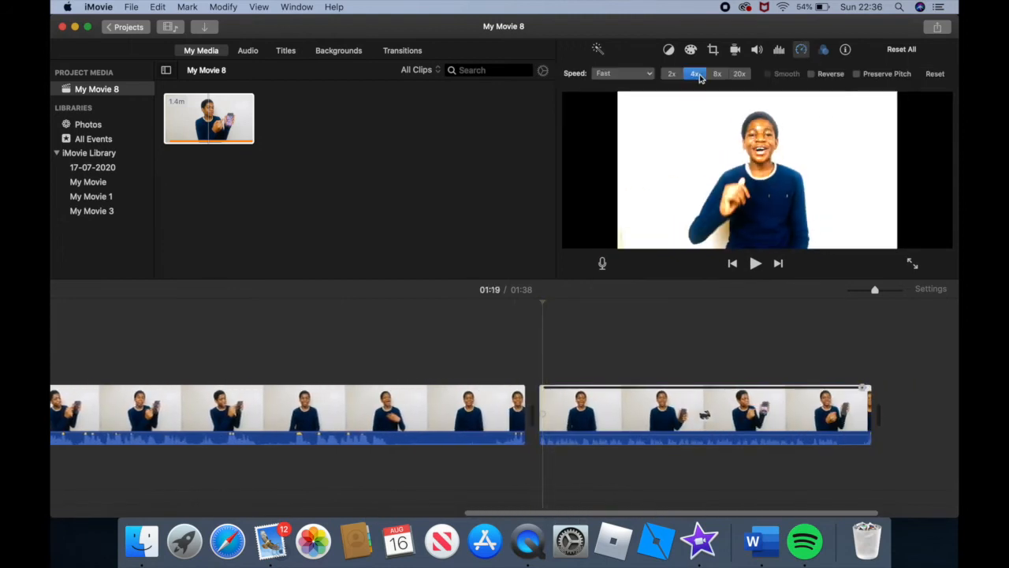
pyautogui.press('space')
pyautogui.press('space')
pyautogui.click(717, 77)
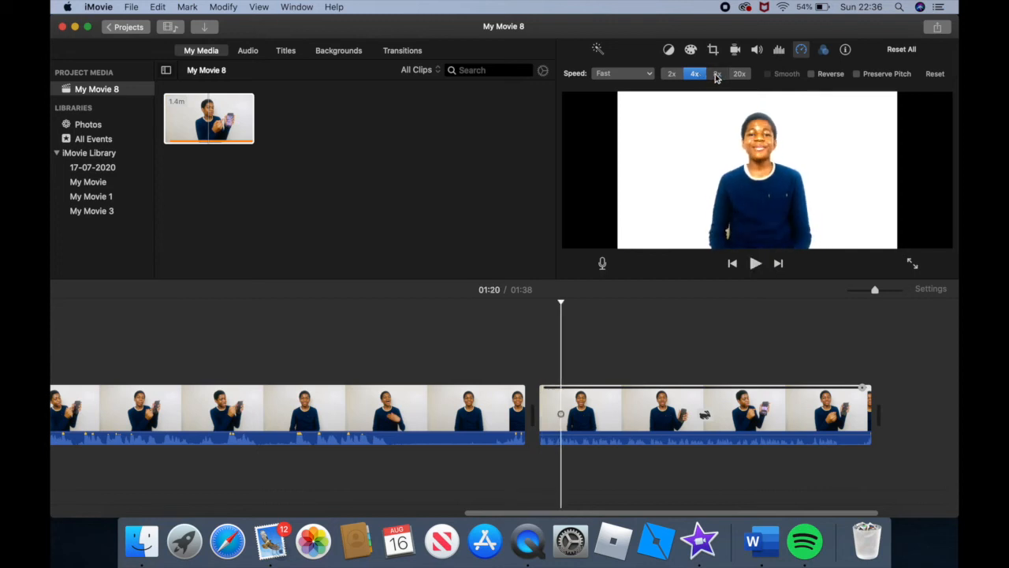
pyautogui.press('space')
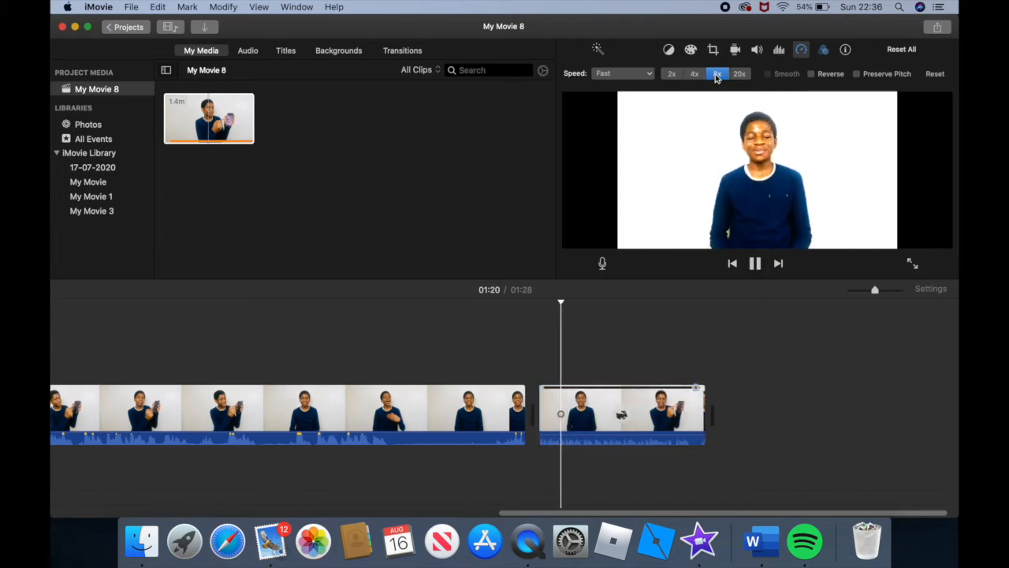
pyautogui.press('space')
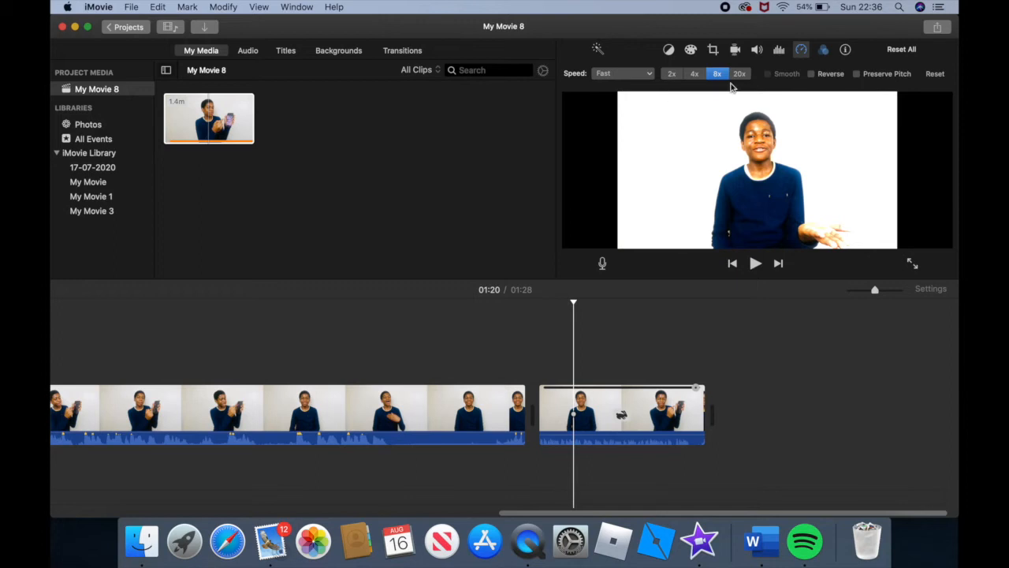
# Step: Switch the pasted clip's speed to Custom and open its percentage value for editing
pyautogui.click(628, 75)
pyautogui.click(629, 74)
pyautogui.click(628, 74)
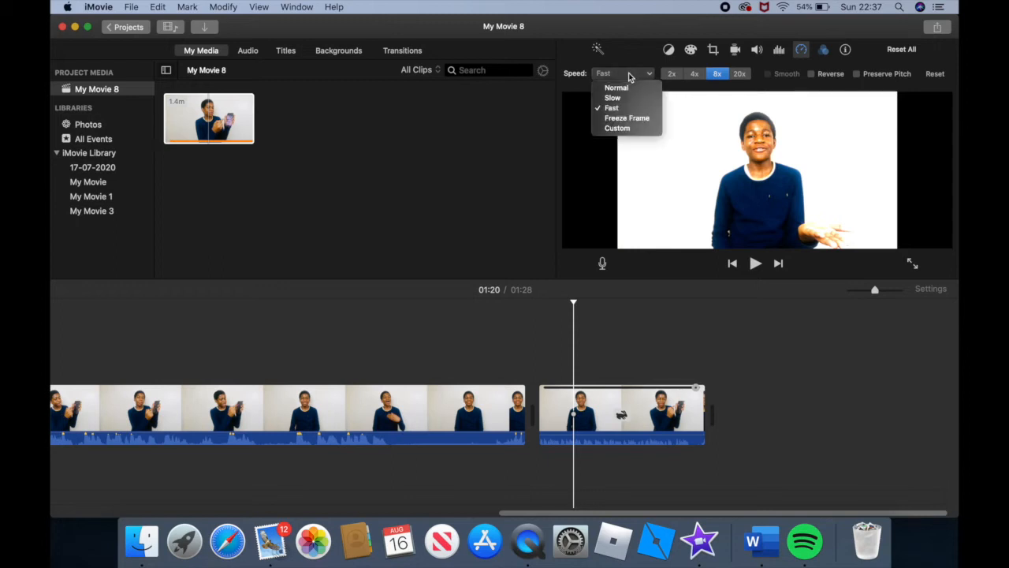
pyautogui.click(618, 128)
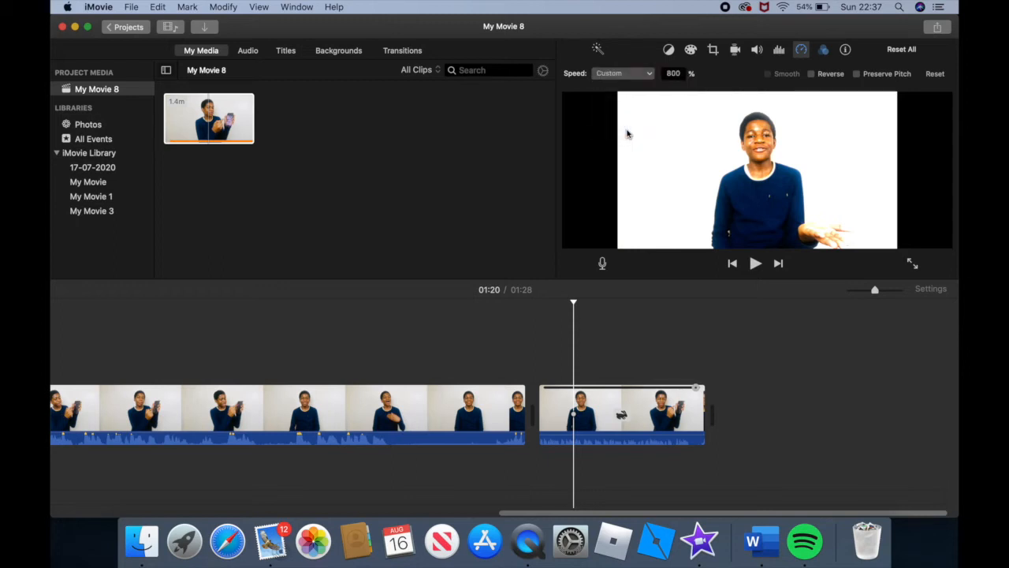
pyautogui.doubleClick(679, 74)
pyautogui.click(606, 133)
# Step: Raise the pasted clip's volume to 126% on its audio waveform
pyautogui.click(754, 49)
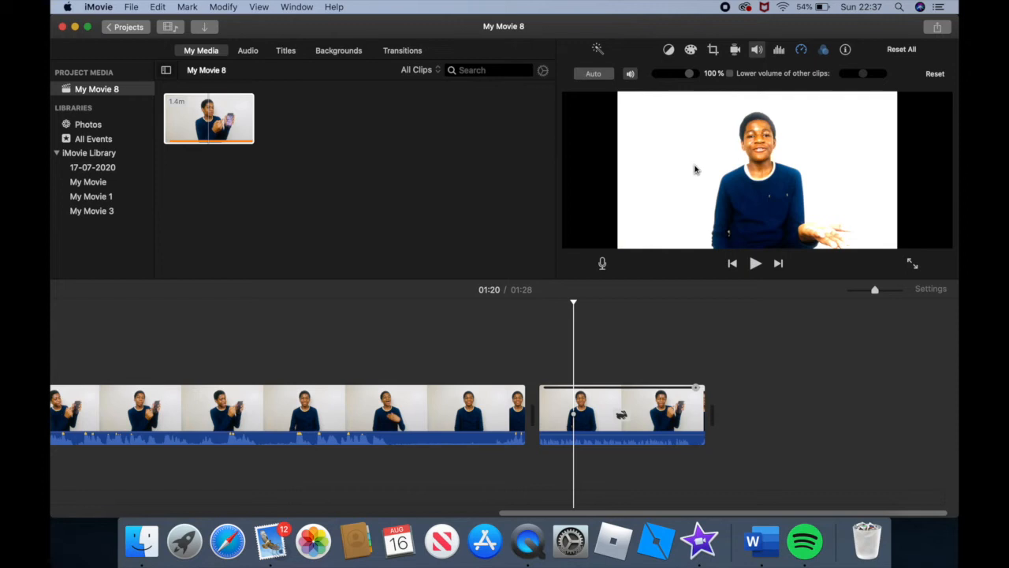
pyautogui.click(624, 439)
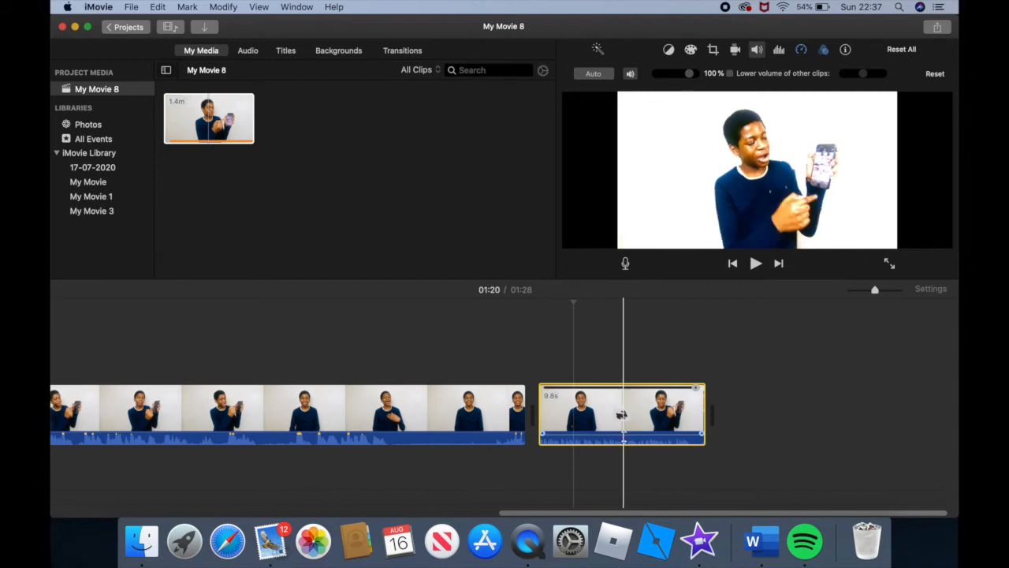
pyautogui.moveTo(622, 416)
pyautogui.mouseDown()
pyautogui.moveTo(624, 401)
pyautogui.moveTo(623, 437)
pyautogui.moveTo(621, 414)
pyautogui.mouseUp()
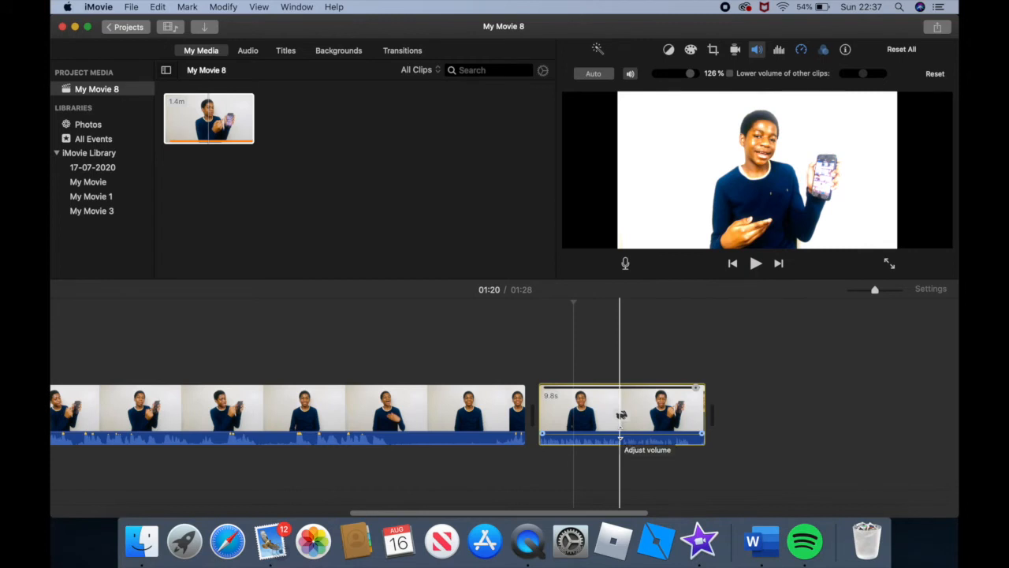
# Step: View the pasted clip's stabilization options, try the Crop to Fill and Ken Burns crop styles, and return the style to Fit
pyautogui.click(734, 50)
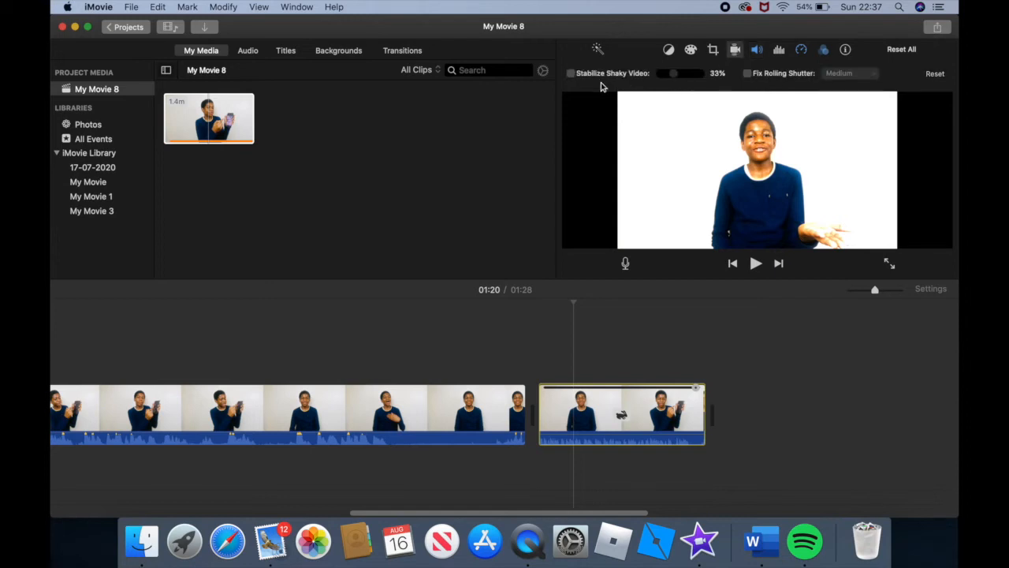
pyautogui.click(710, 51)
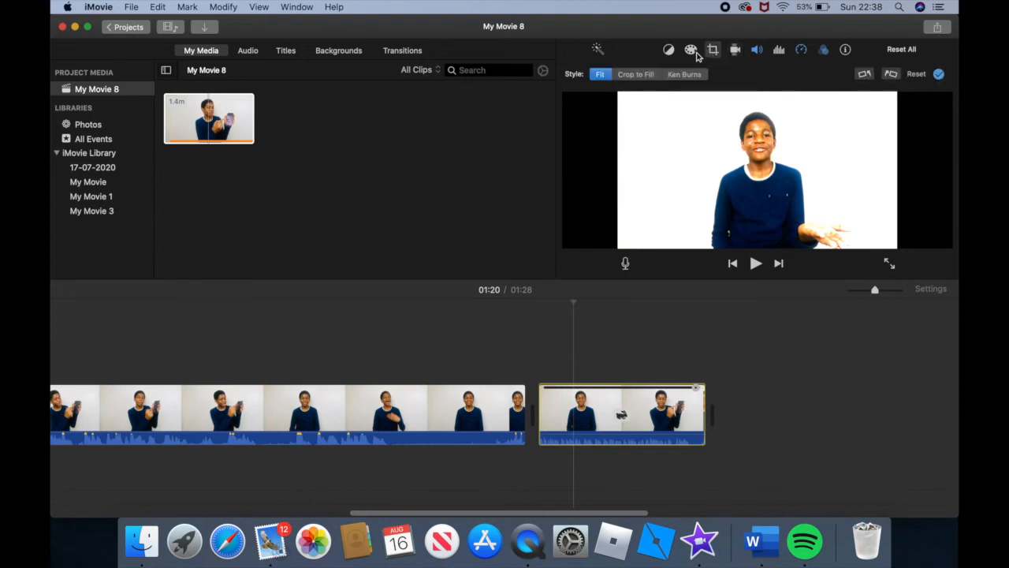
pyautogui.click(636, 74)
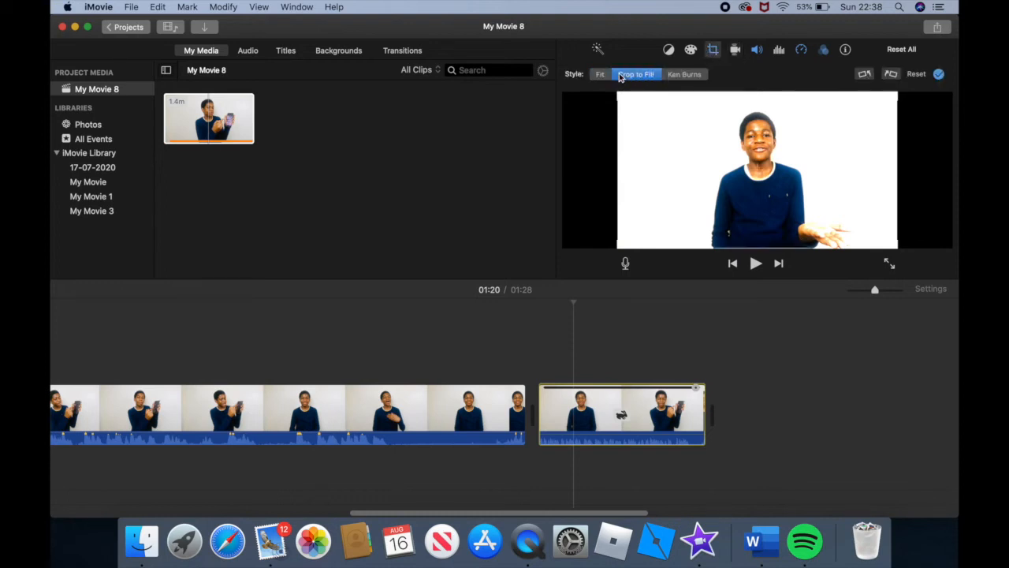
pyautogui.click(685, 75)
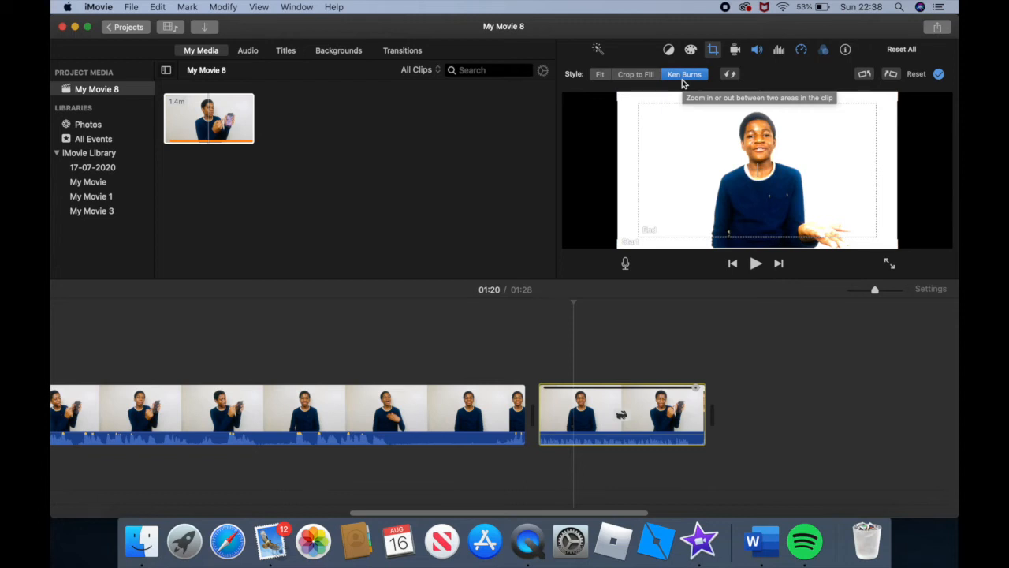
pyautogui.click(652, 79)
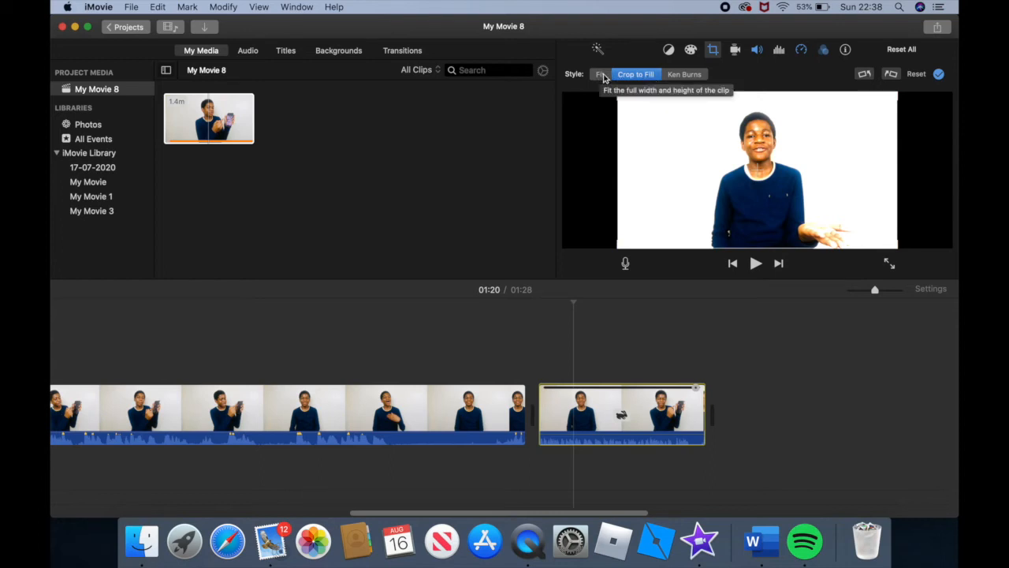
pyautogui.click(601, 75)
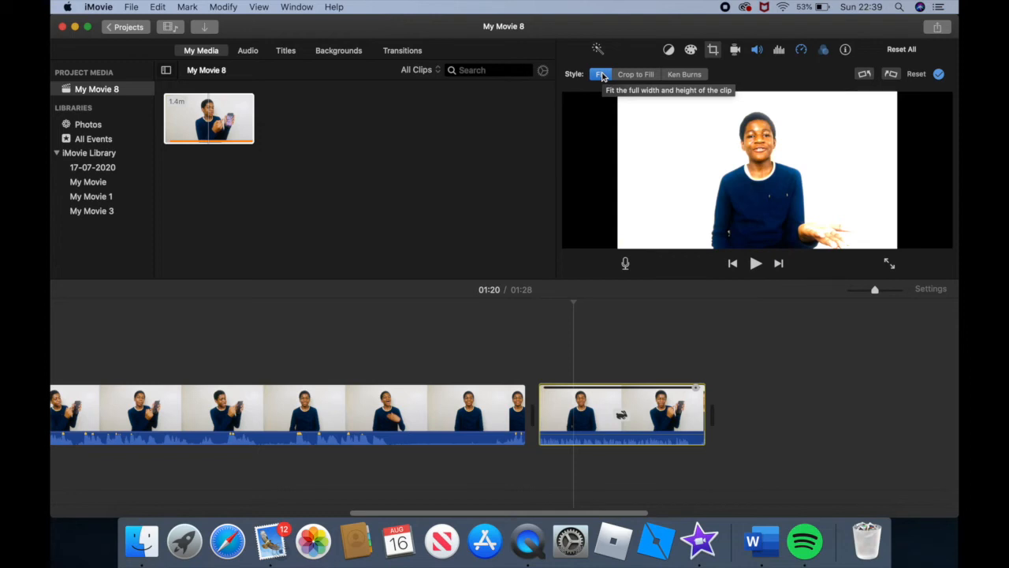
pyautogui.click(607, 75)
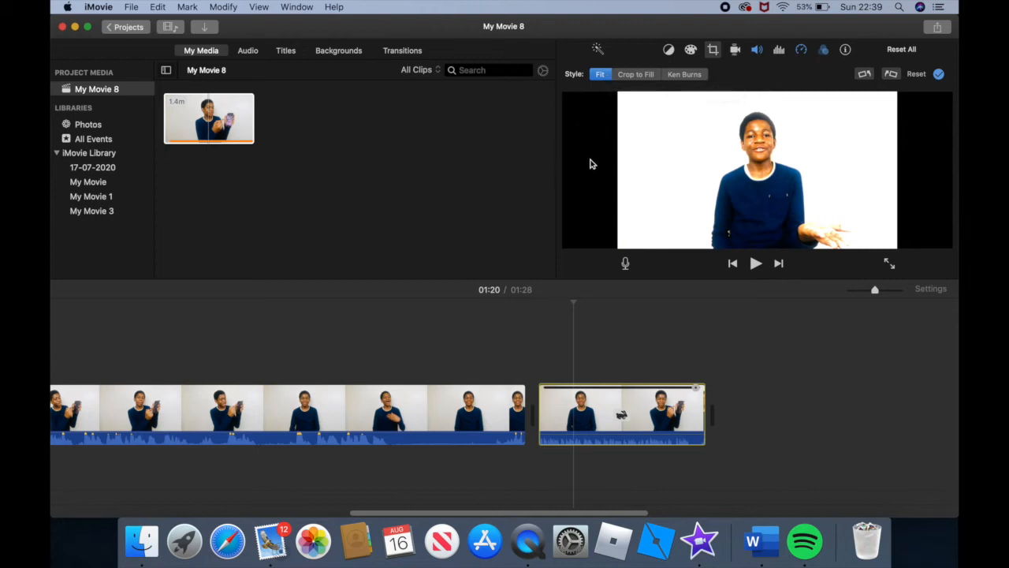
# Step: Add an Expand title to the end of the timeline, after the pasted clip
pyautogui.click(286, 52)
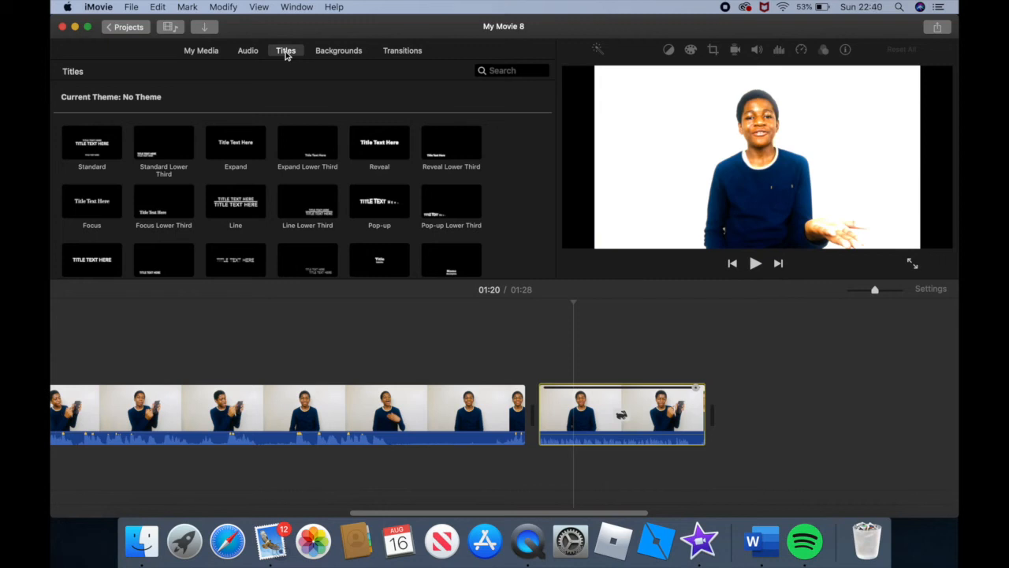
pyautogui.click(233, 139)
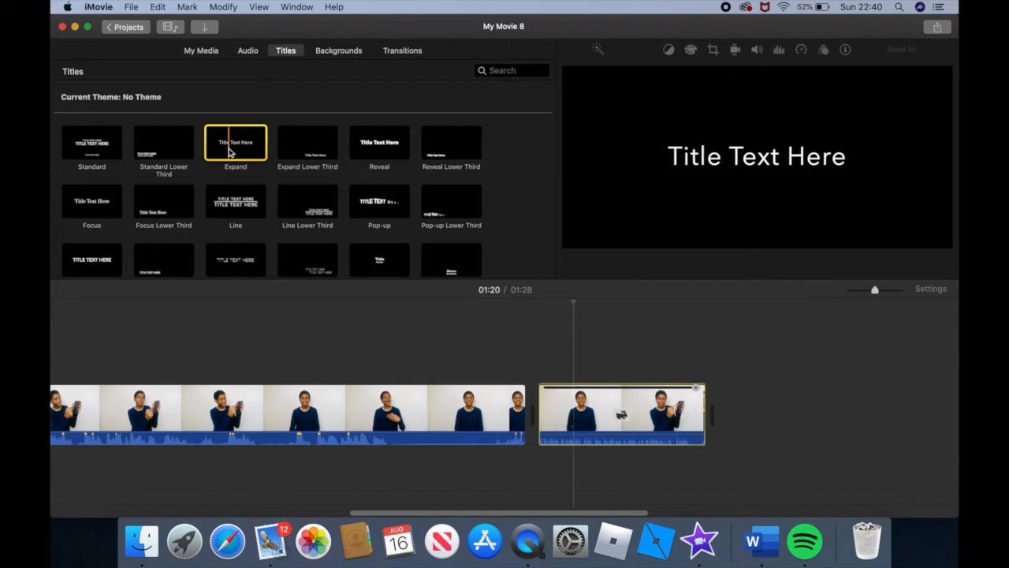
pyautogui.moveTo(235, 151); pyautogui.dragTo(739, 424)
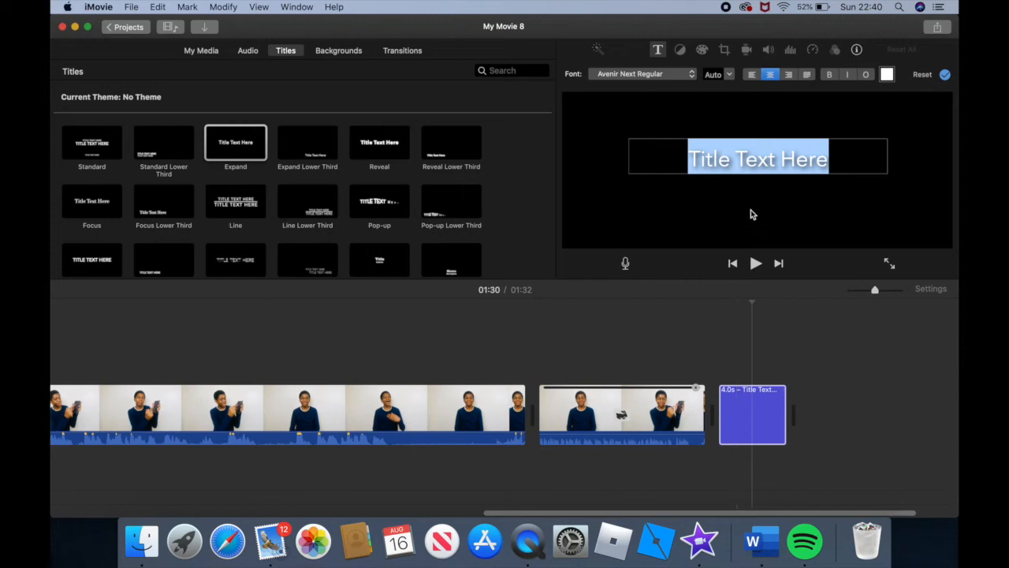
# Step: Try to replace the Expand title's placeholder text with "Hi My name is" followed by the presenter's first name
pyautogui.click(752, 163)
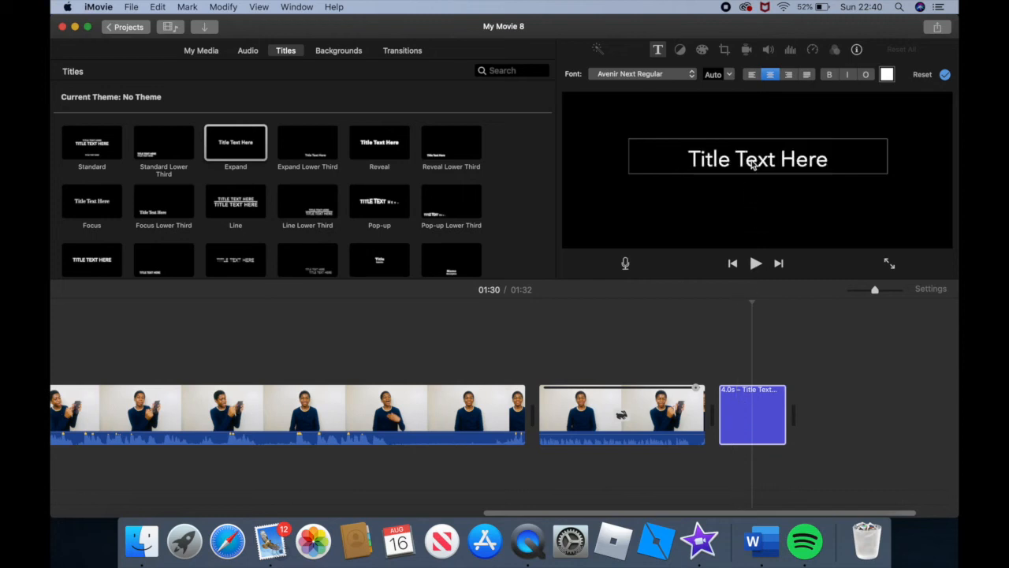
pyautogui.click(828, 160)
pyautogui.press('BackSpace')
pyautogui.press('BackSpace')
pyautogui.press('BackSpace')
pyautogui.press('BackSpace')
pyautogui.press('BackSpace')
pyautogui.press('BackSpace')
pyautogui.press('BackSpace')
pyautogui.press('BackSpace')
pyautogui.press('BackSpace')
pyautogui.press('BackSpace')
pyautogui.press('BackSpace')
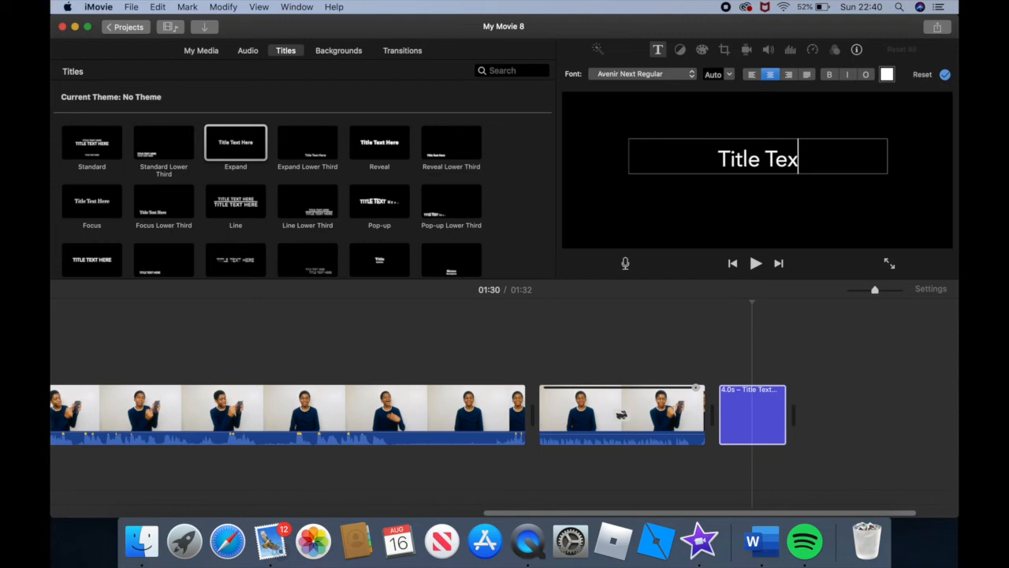
pyautogui.press('BackSpace')
pyautogui.press('BackSpace')
pyautogui.press('BackSpace')
pyautogui.press('BackSpace')
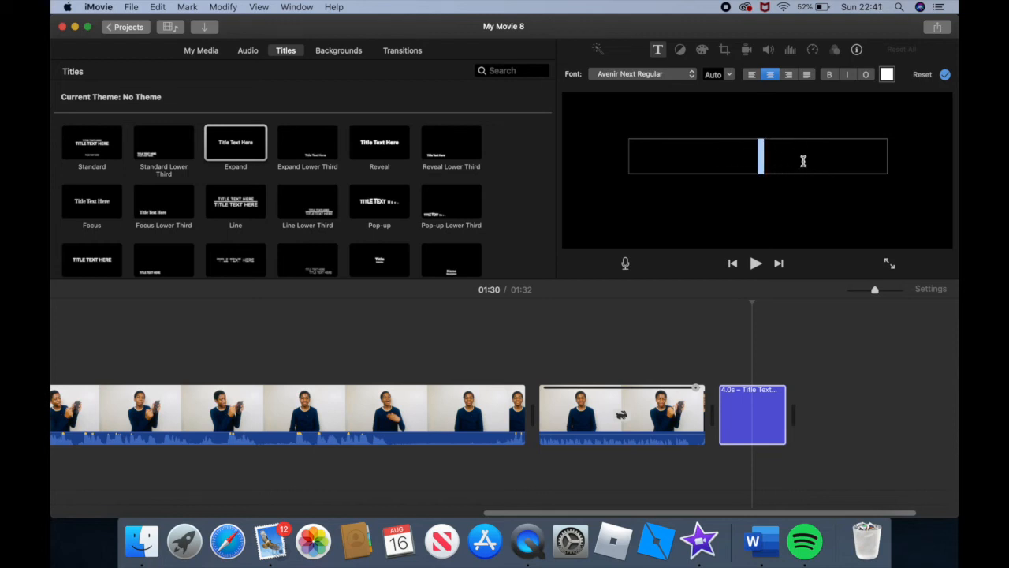
pyautogui.write('Hi M')
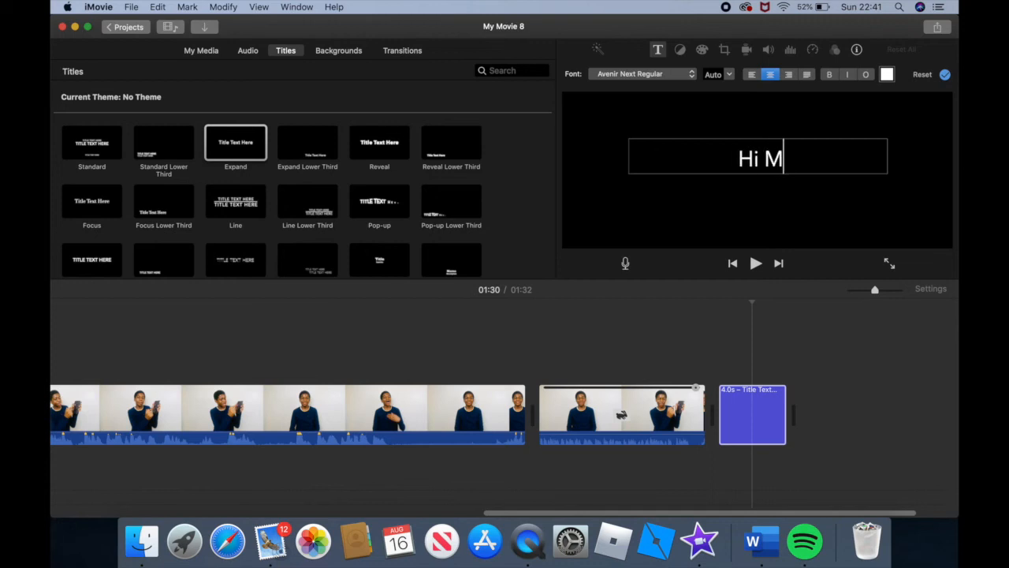
pyautogui.write('y name is Bryan')
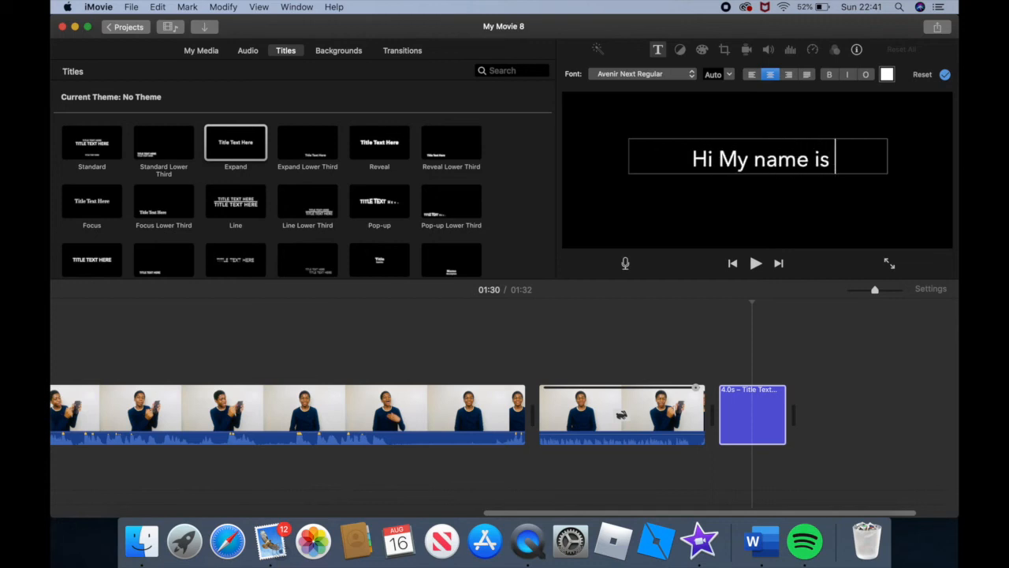
pyautogui.write('t')
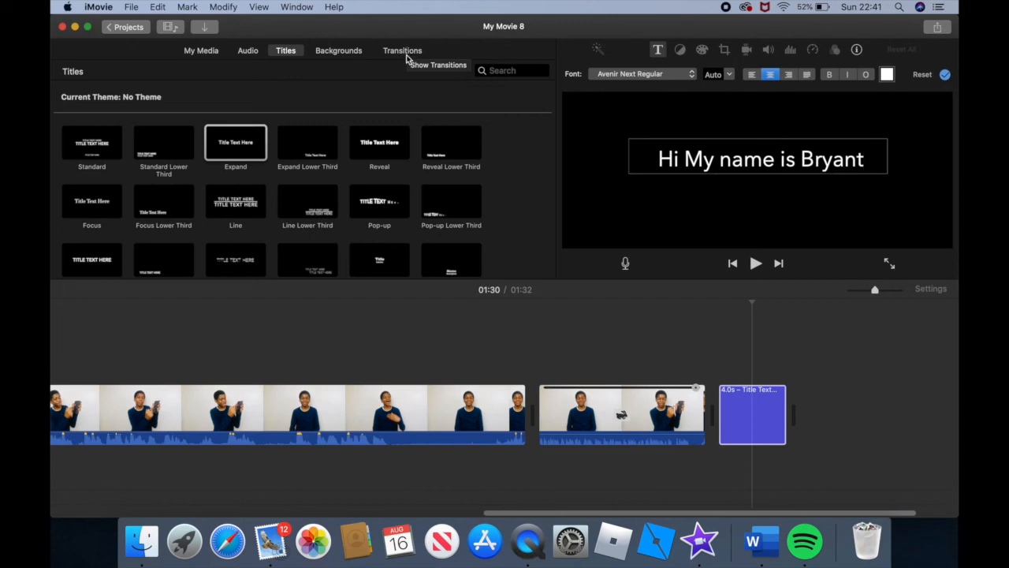
# Step: Add a Cross Blur transition between the pasted clip and the title, and play across it
pyautogui.click(402, 51)
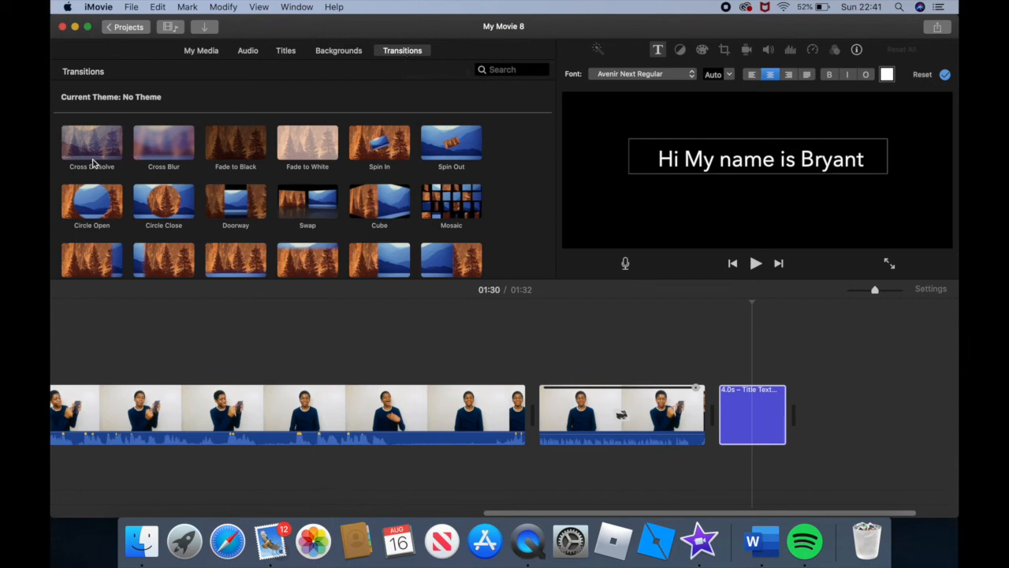
pyautogui.click(91, 149)
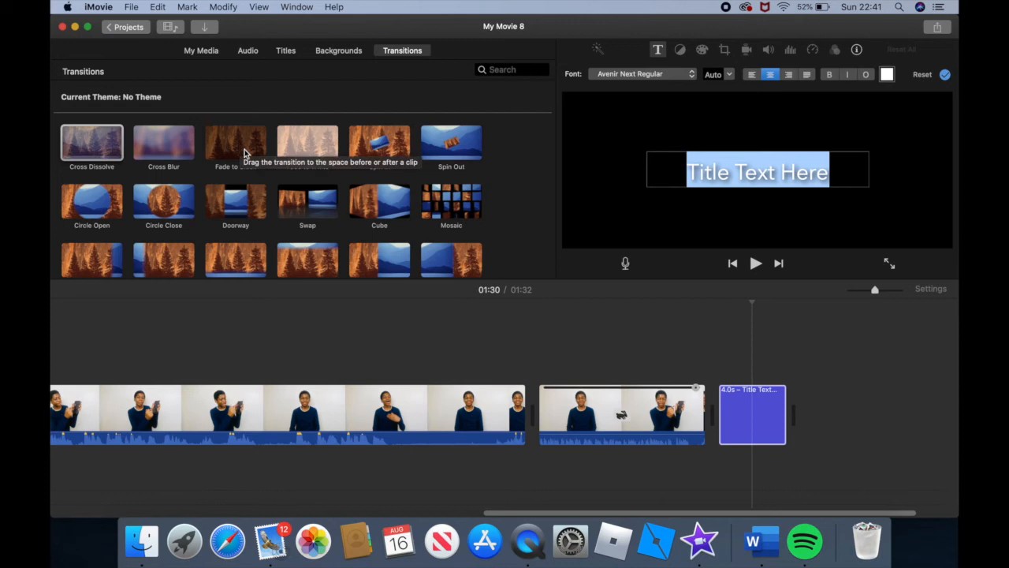
pyautogui.click(149, 153)
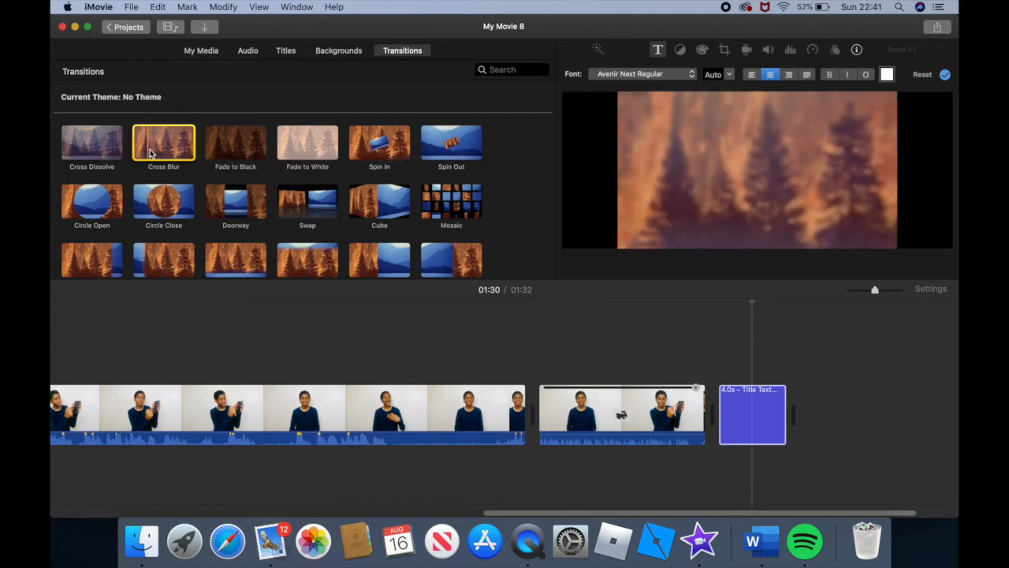
pyautogui.moveTo(149, 153); pyautogui.dragTo(683, 415)
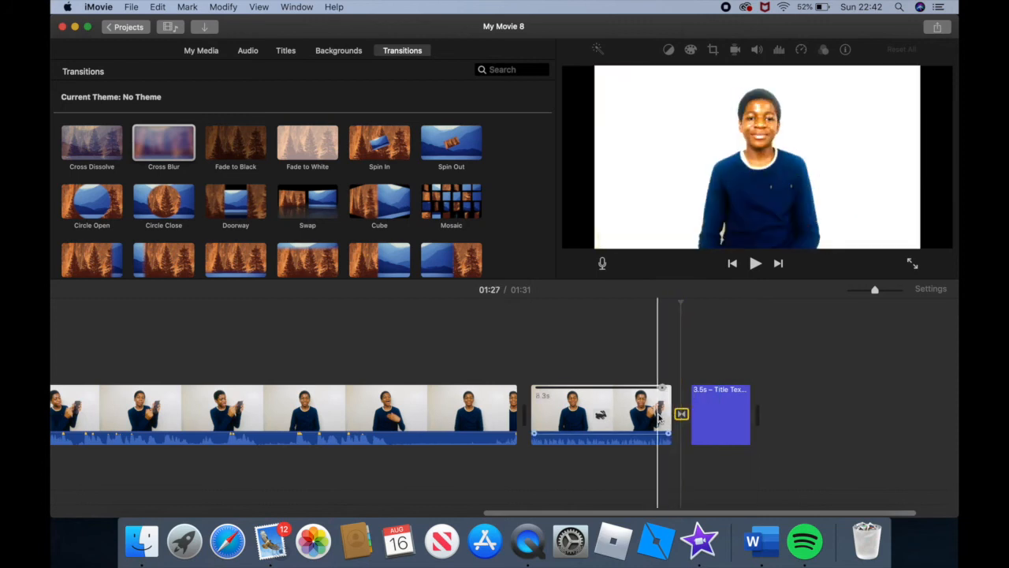
pyautogui.click(660, 418)
pyautogui.press('space')
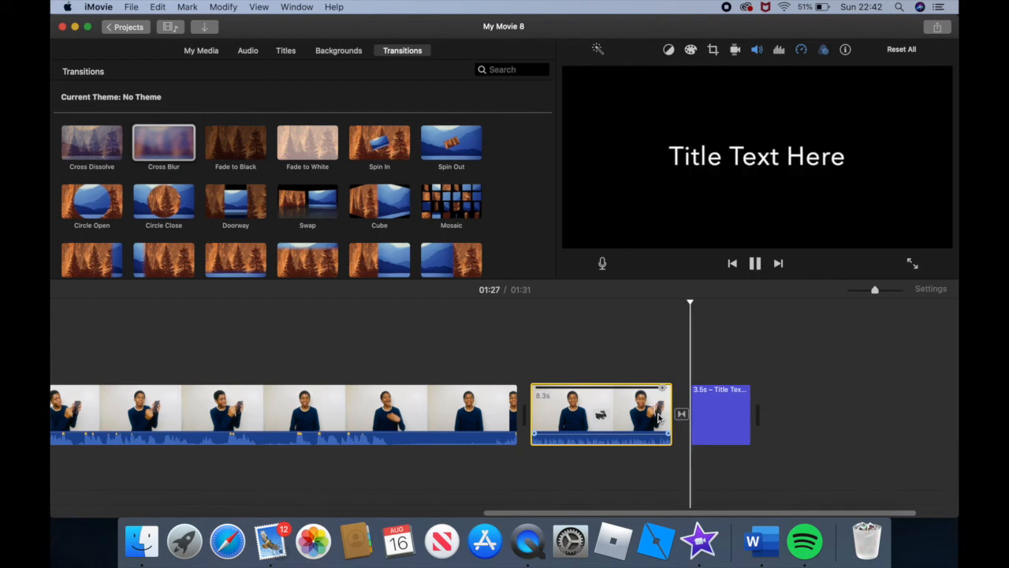
pyautogui.press('space')
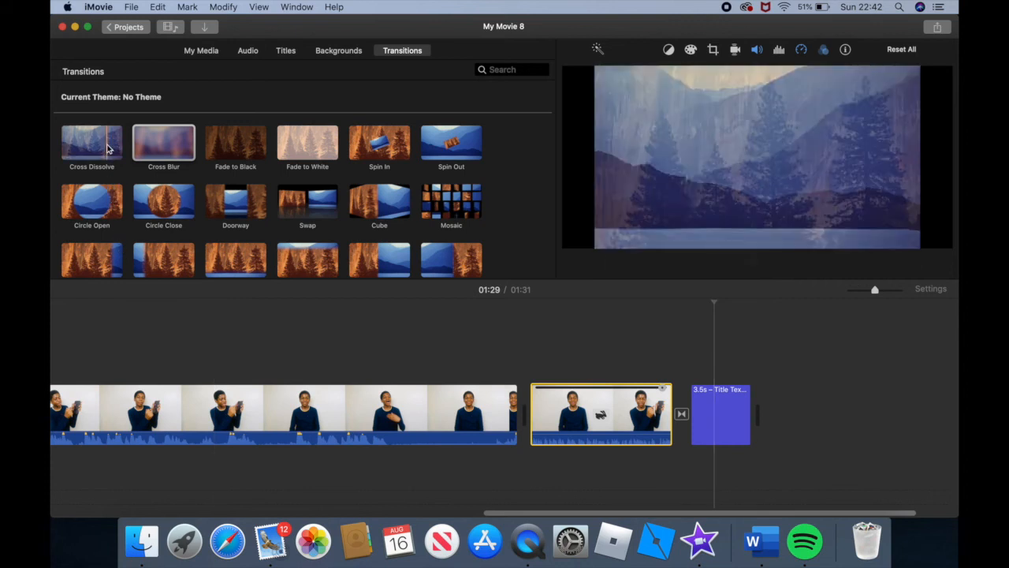
# Step: Add a Cross Dissolve transition between the long clip and the pasted clip, and play across it
pyautogui.click(106, 148)
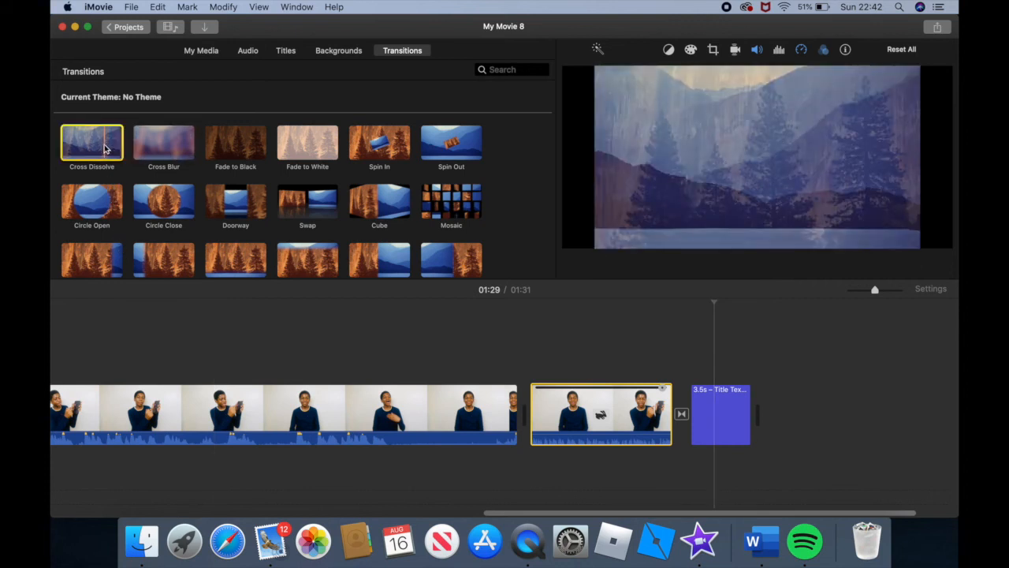
pyautogui.moveTo(106, 148); pyautogui.dragTo(512, 407)
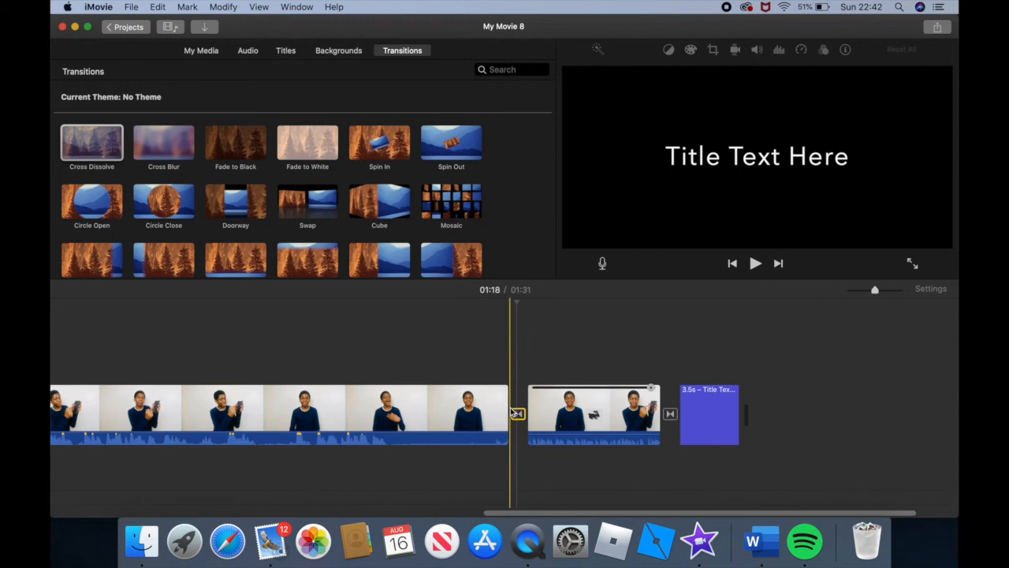
pyautogui.click(492, 410)
pyautogui.press('space')
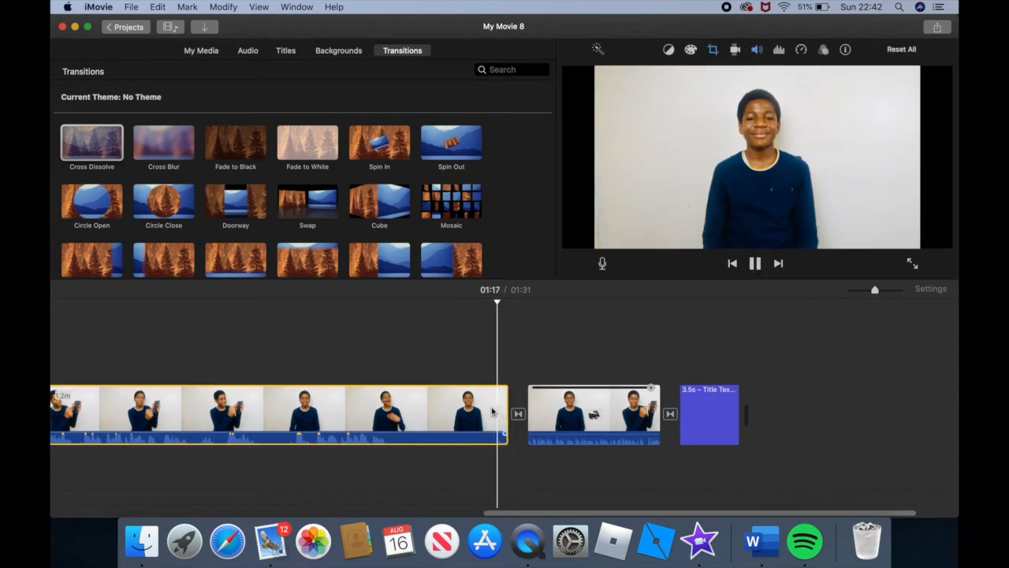
pyautogui.press('space')
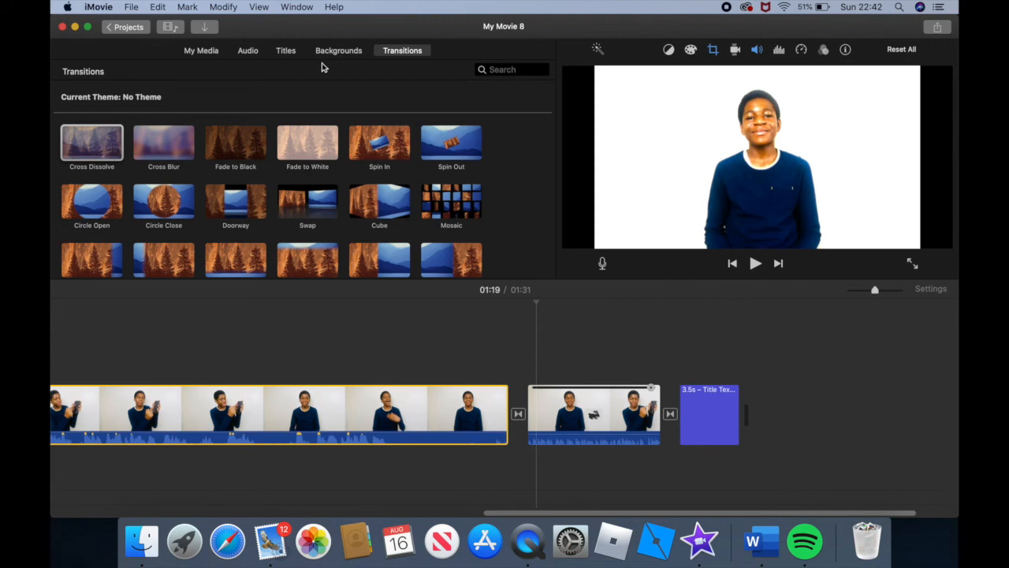
# Step: Preview the globe backgrounds and add the Blue Marble Map to the end of the timeline, after the title
pyautogui.click(334, 52)
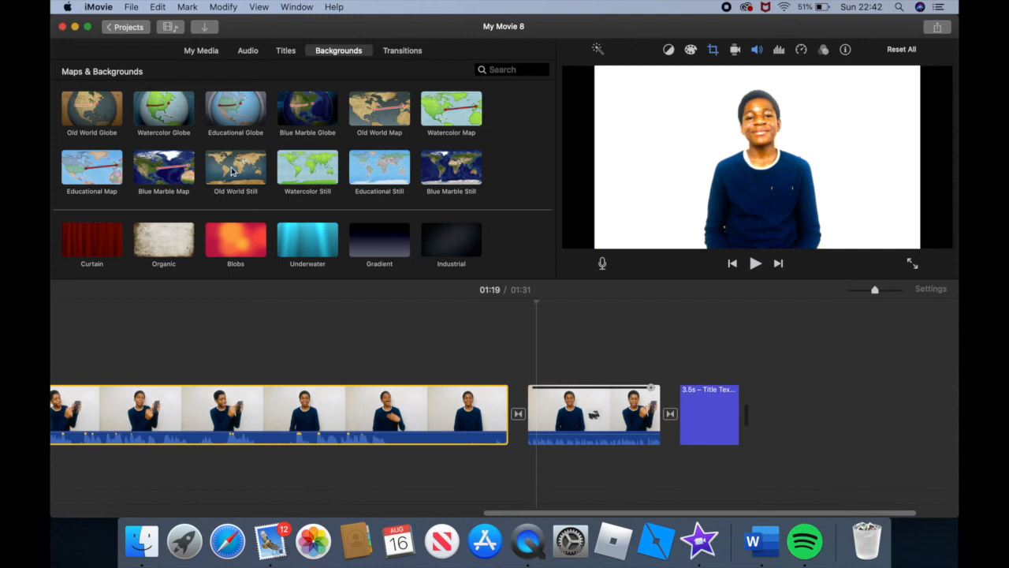
pyautogui.click(88, 120)
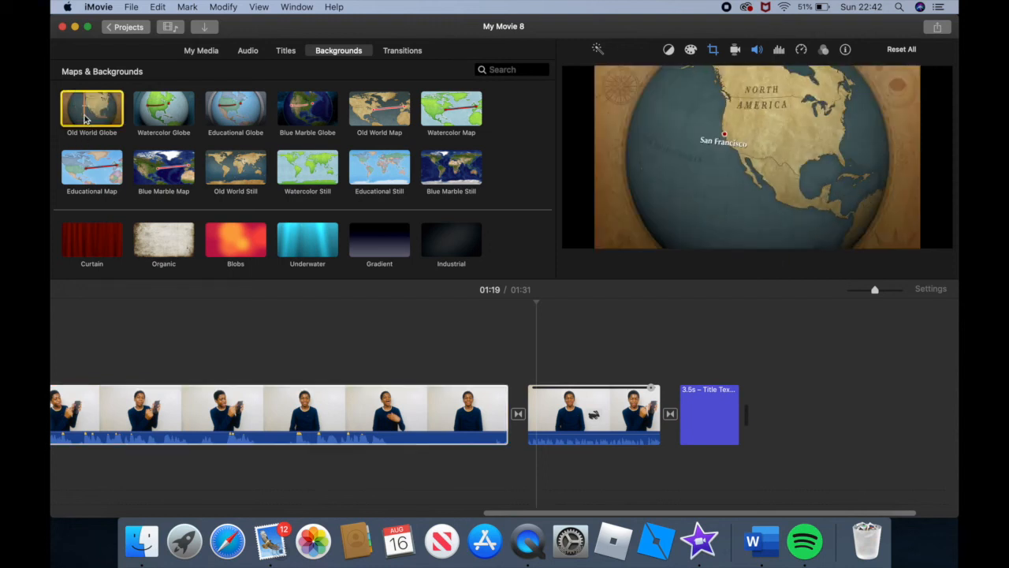
pyautogui.click(164, 118)
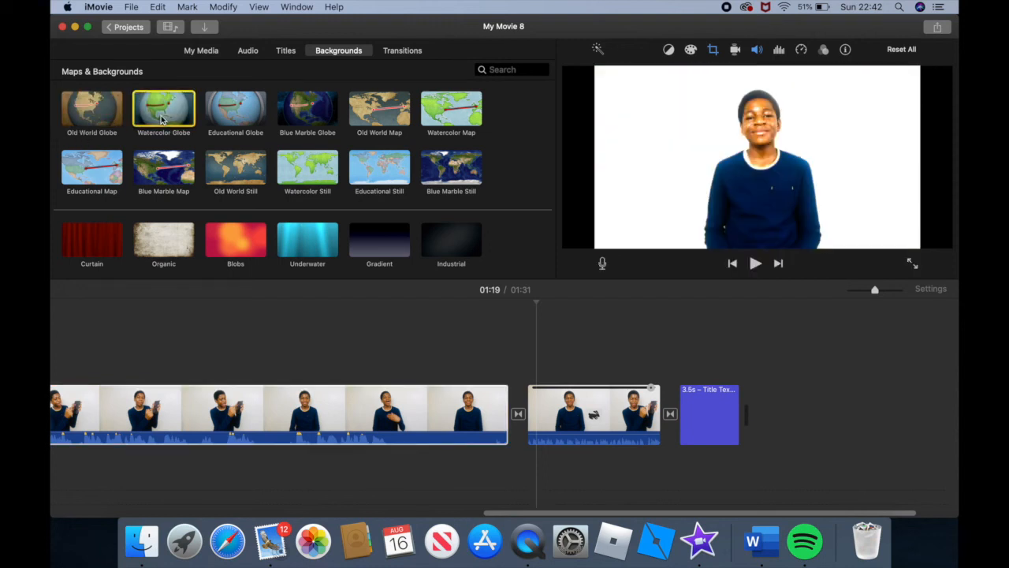
pyautogui.click(274, 116)
pyautogui.click(264, 116)
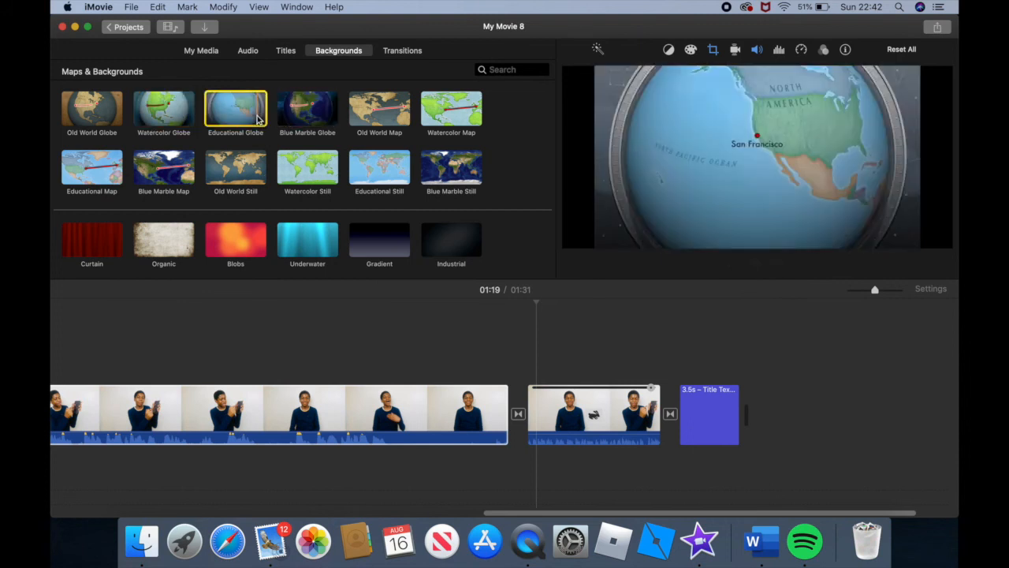
pyautogui.click(306, 126)
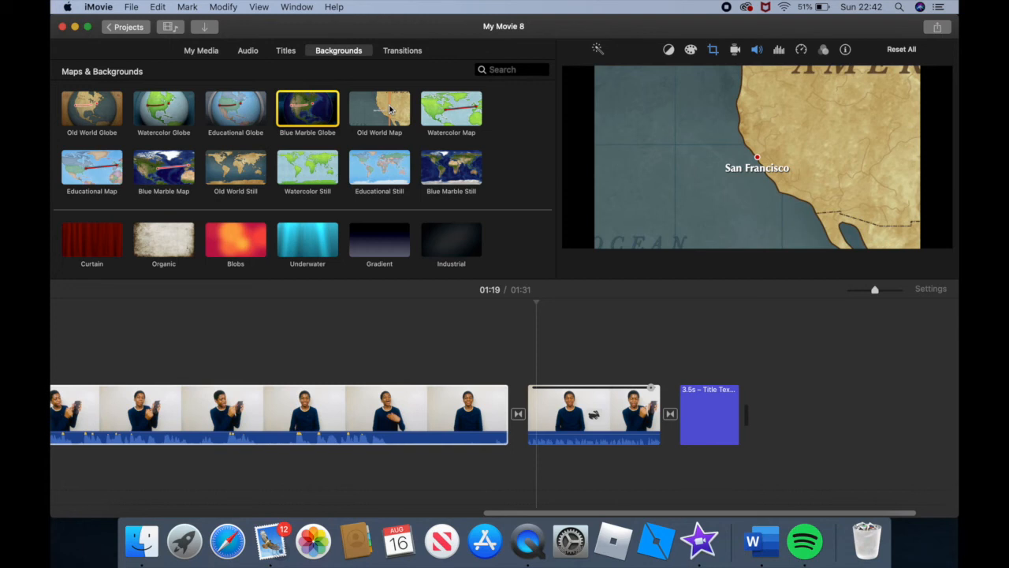
pyautogui.click(188, 170)
pyautogui.moveTo(188, 170); pyautogui.dragTo(812, 426)
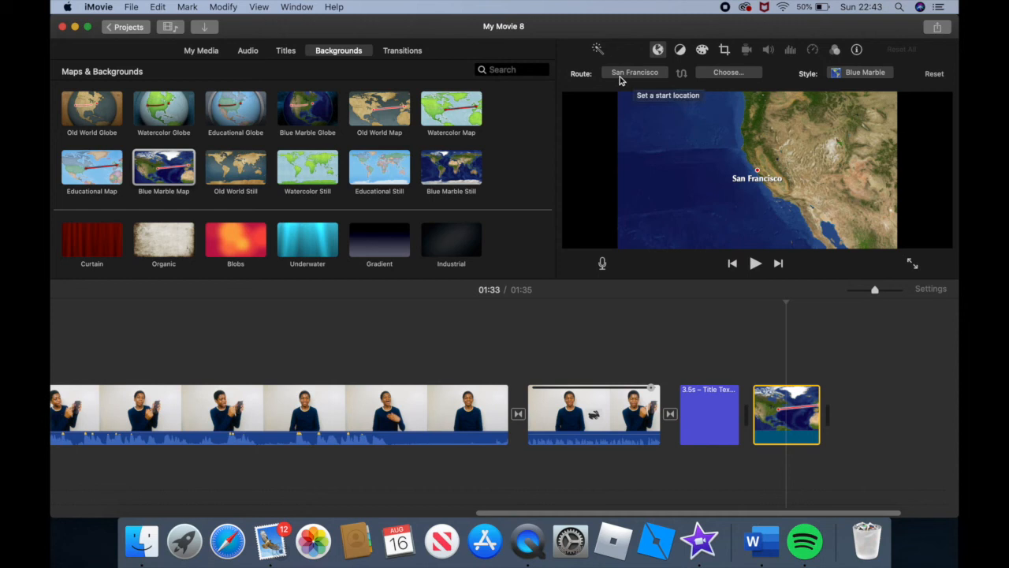
# Step: Set the Blue Marble Map's start location to Dubai, United Arab Emirates
pyautogui.click(619, 77)
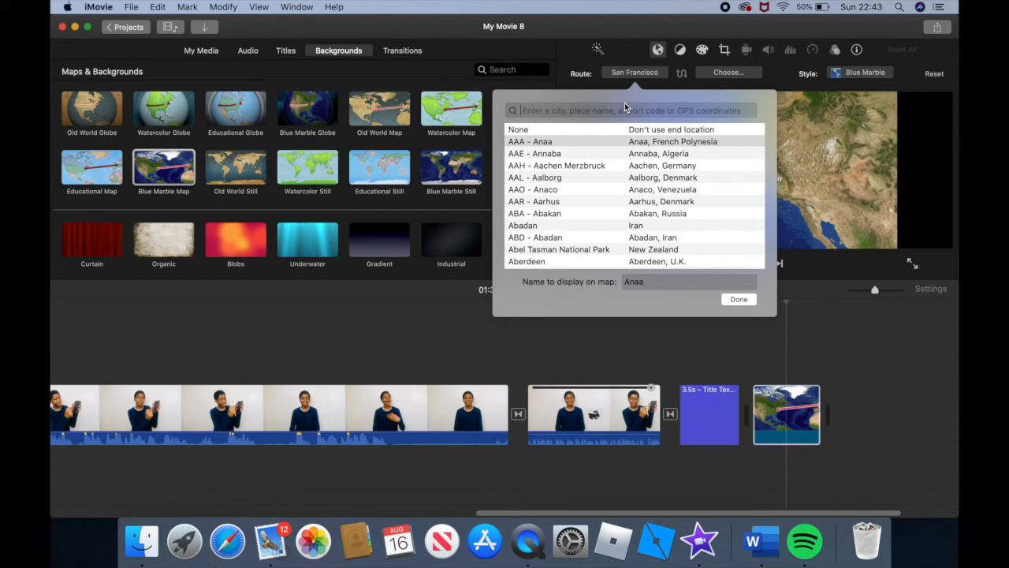
pyautogui.write('Dubai')
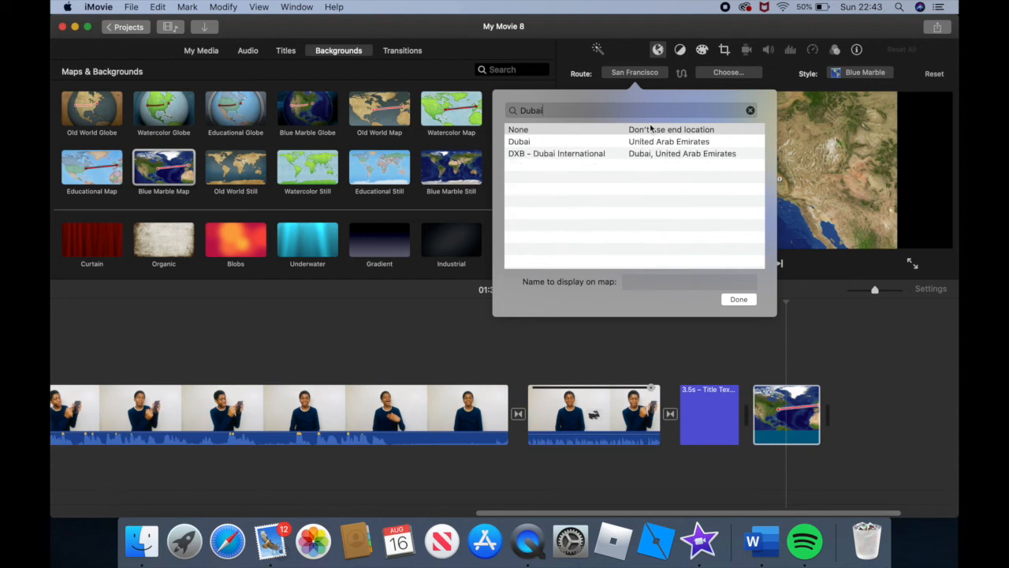
pyautogui.click(609, 145)
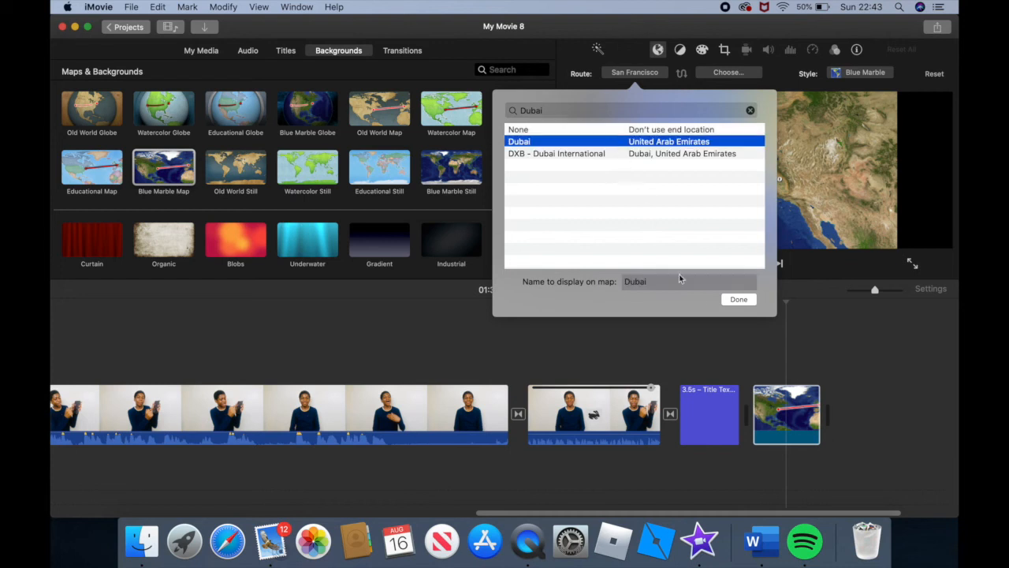
pyautogui.click(738, 299)
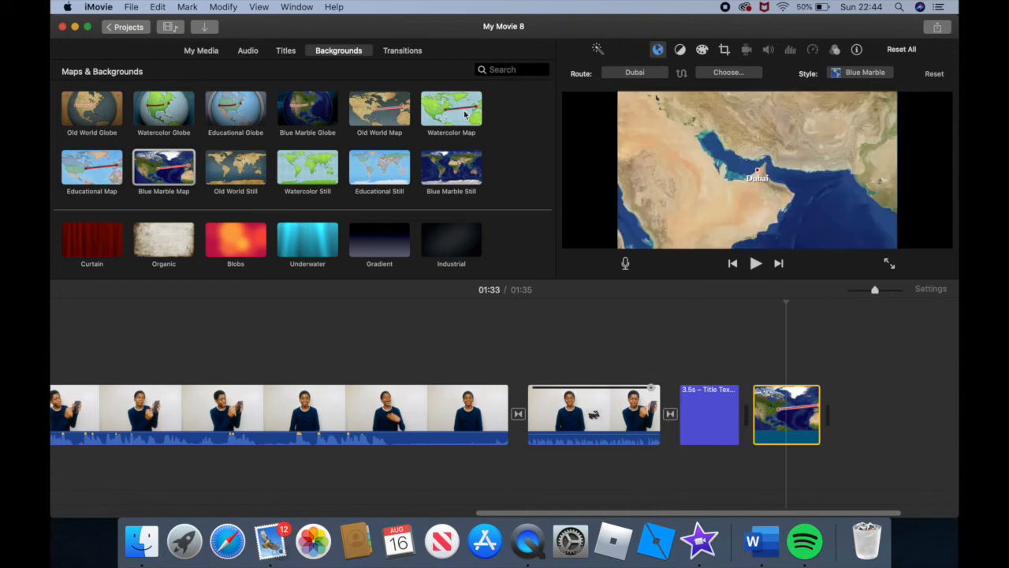
# Step: Browse the sound effects and listen to Alarm, Ambient Effect 1 and Ambient Effect 2
pyautogui.click(247, 52)
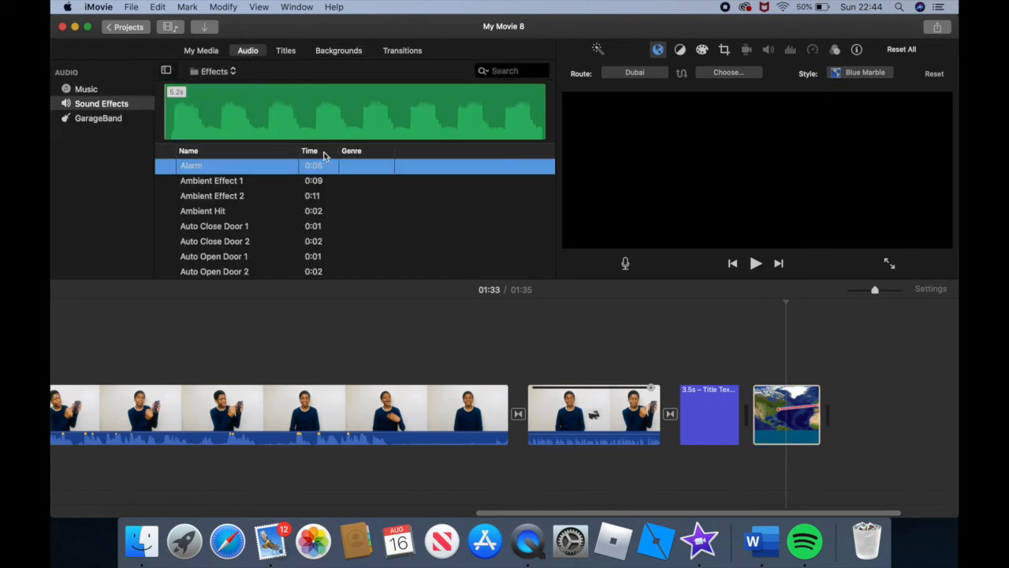
pyautogui.click(166, 166)
pyautogui.click(166, 166)
pyautogui.click(166, 182)
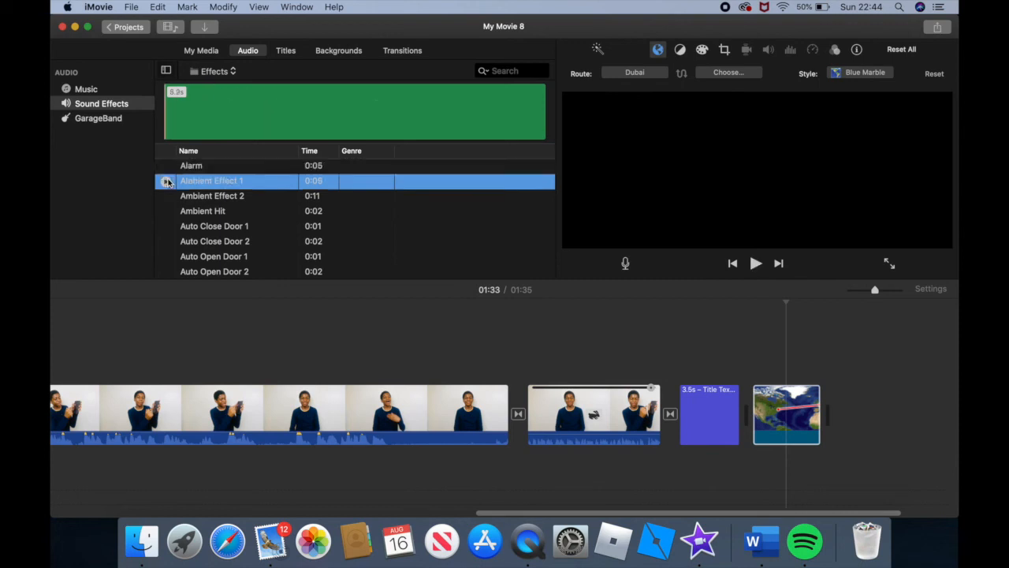
pyautogui.click(167, 182)
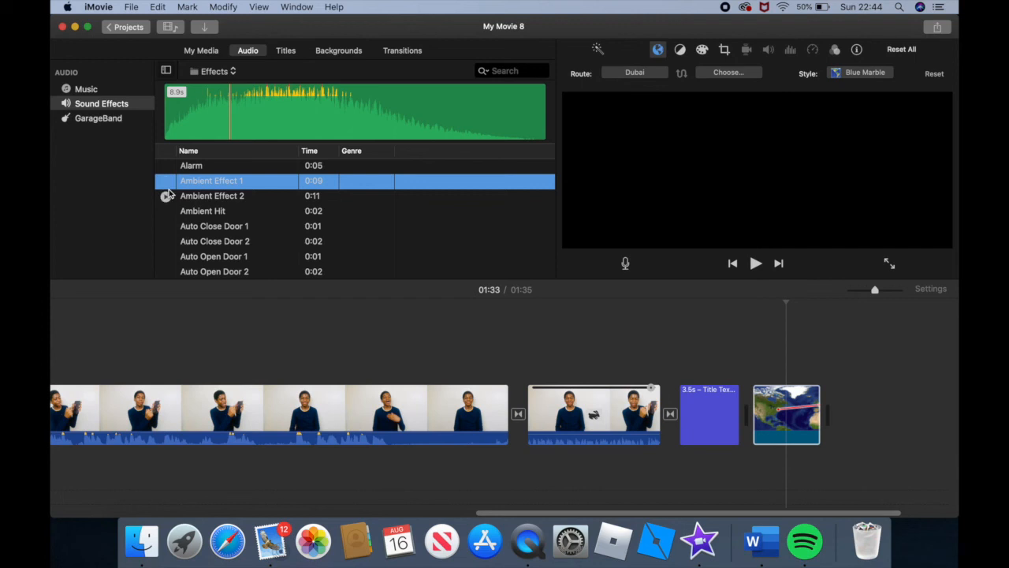
pyautogui.click(166, 197)
pyautogui.click(167, 197)
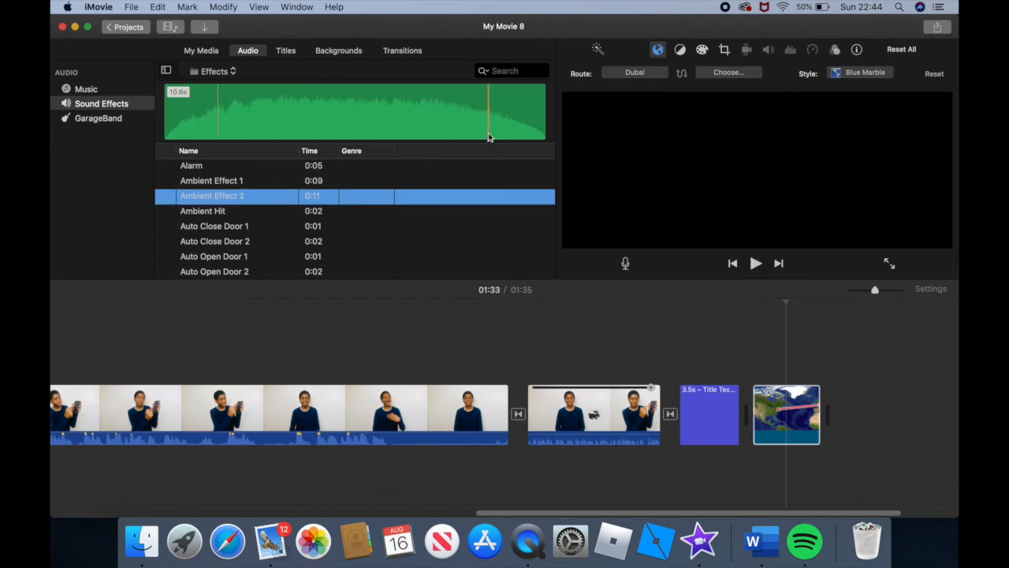
# Step: Add the full Ambient Effect 2 sound below the video track, starting midway through the pasted clip, and play that section
pyautogui.click(595, 350)
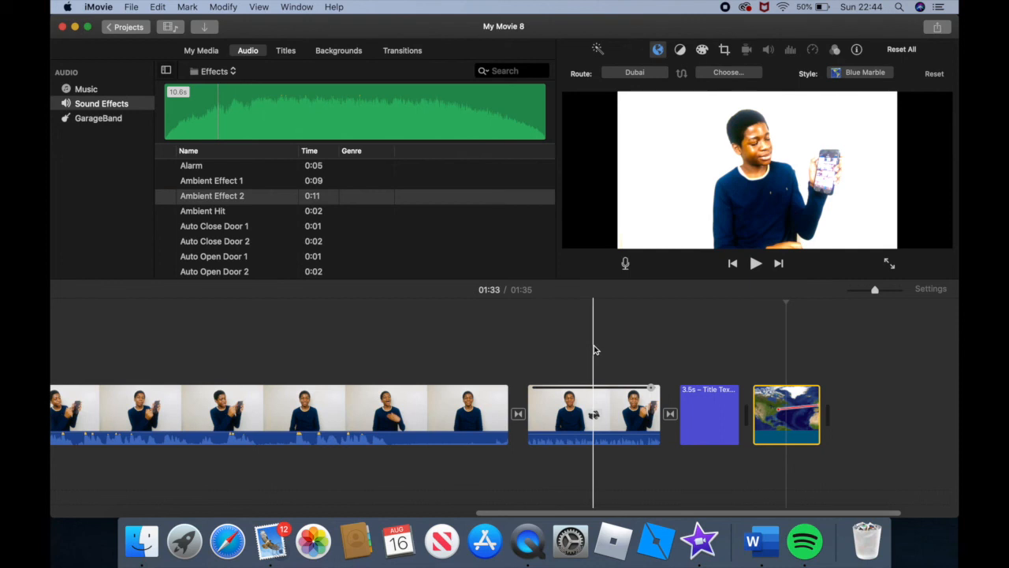
pyautogui.click(212, 198)
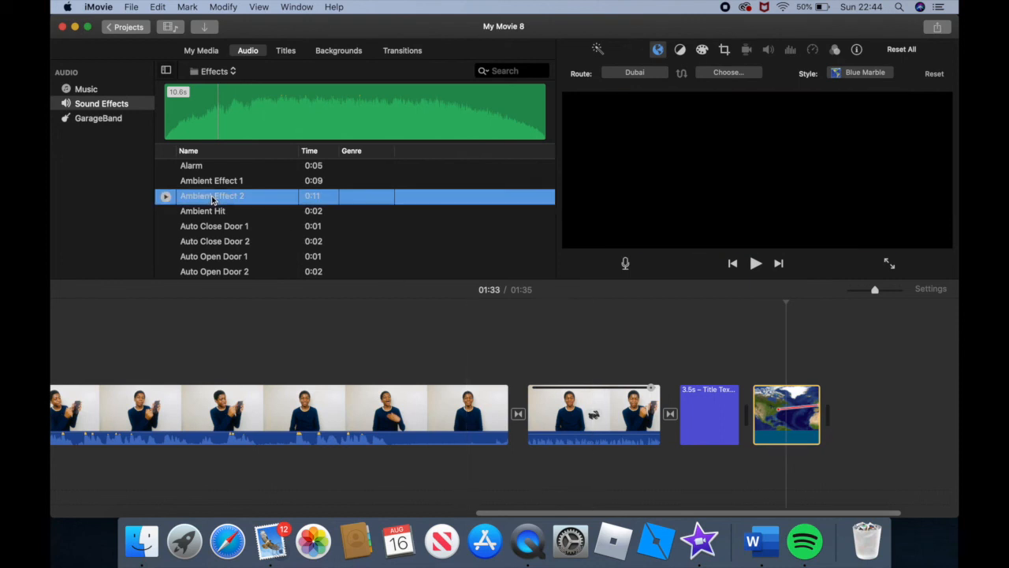
pyautogui.moveTo(212, 198)
pyautogui.mouseDown()
pyautogui.moveTo(264, 227)
pyautogui.moveTo(216, 202)
pyautogui.mouseUp()
pyautogui.press('space')
pyautogui.click(168, 197)
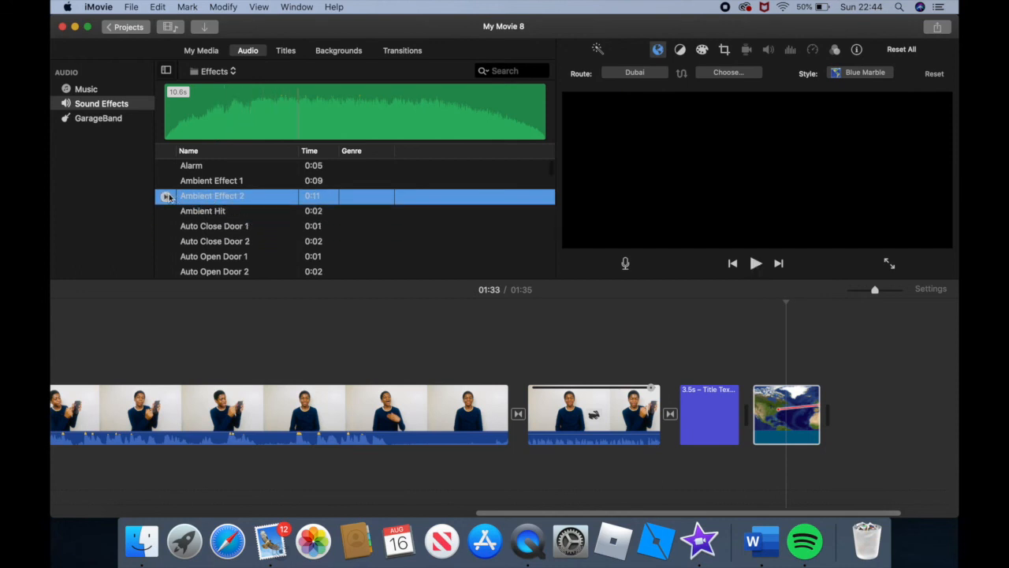
pyautogui.click(211, 115)
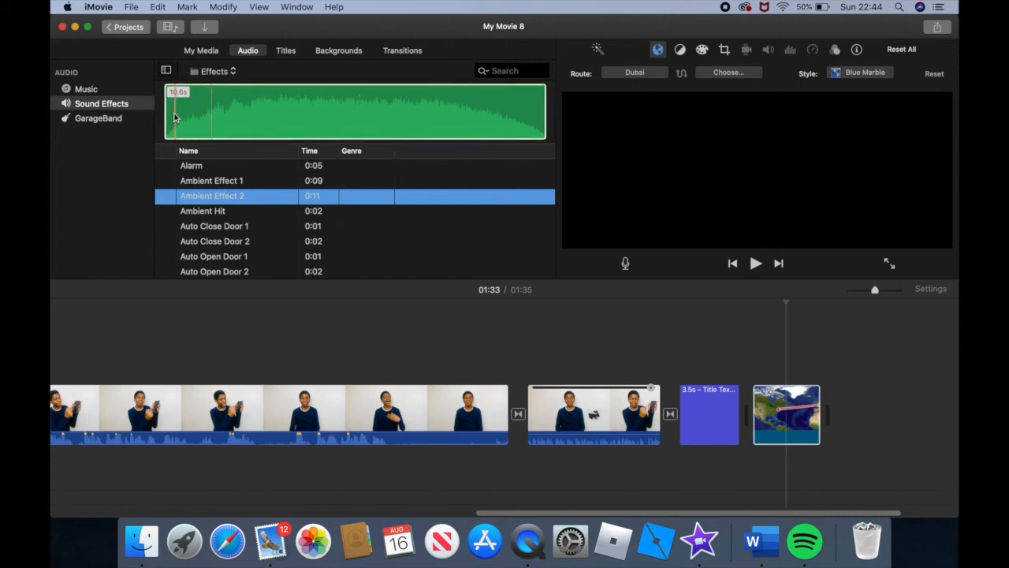
pyautogui.click(249, 101)
pyautogui.moveTo(260, 113); pyautogui.dragTo(597, 492)
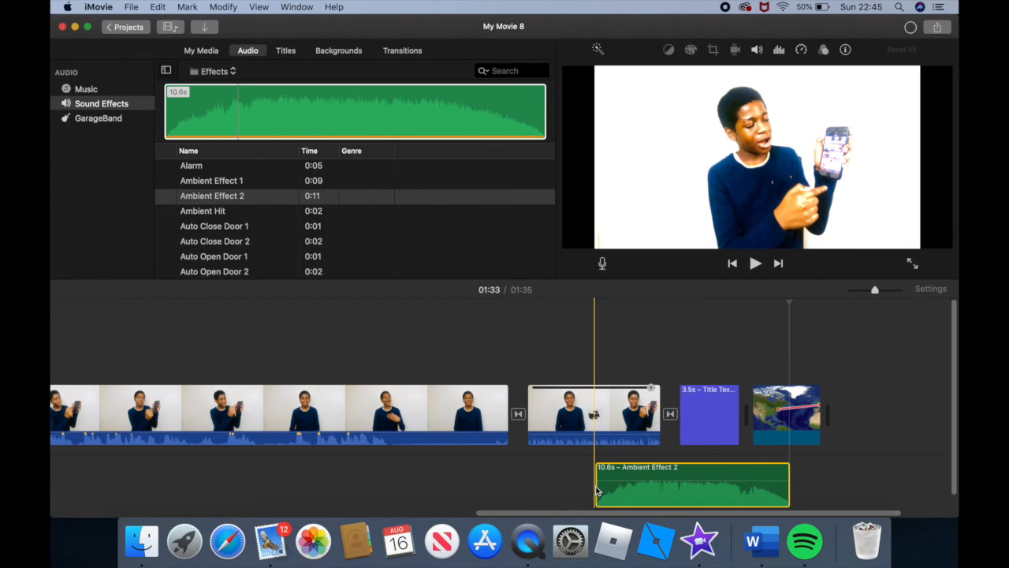
pyautogui.press('space')
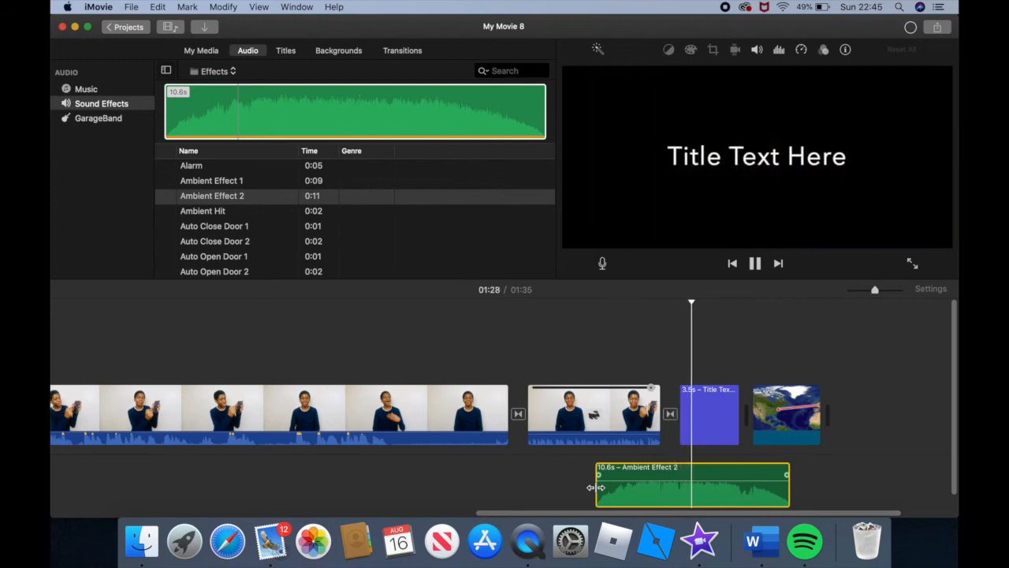
pyautogui.press('space')
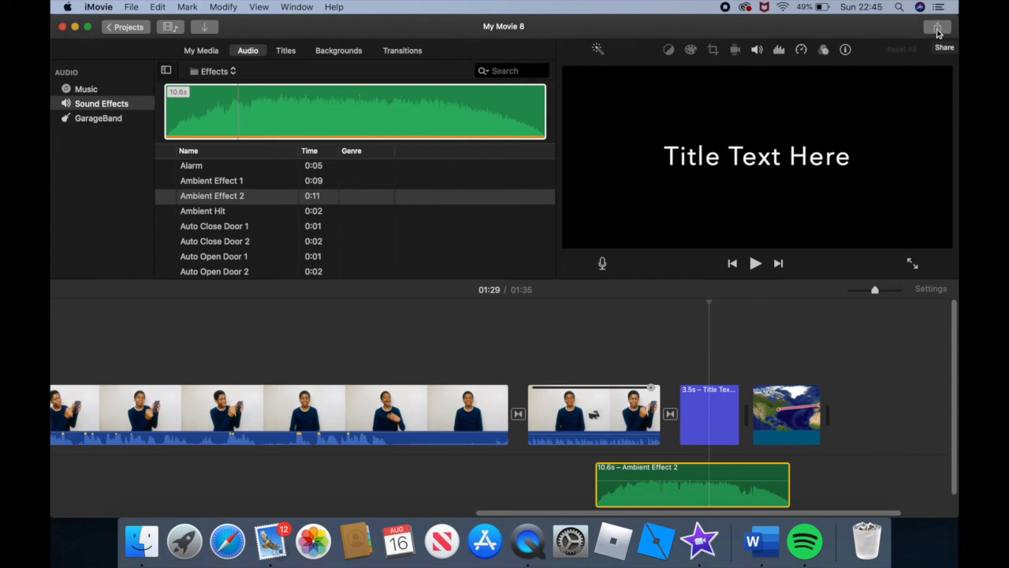
# Step: Share the movie as a file, keeping video and audio at 720p, High quality and Faster compression
pyautogui.click(938, 30)
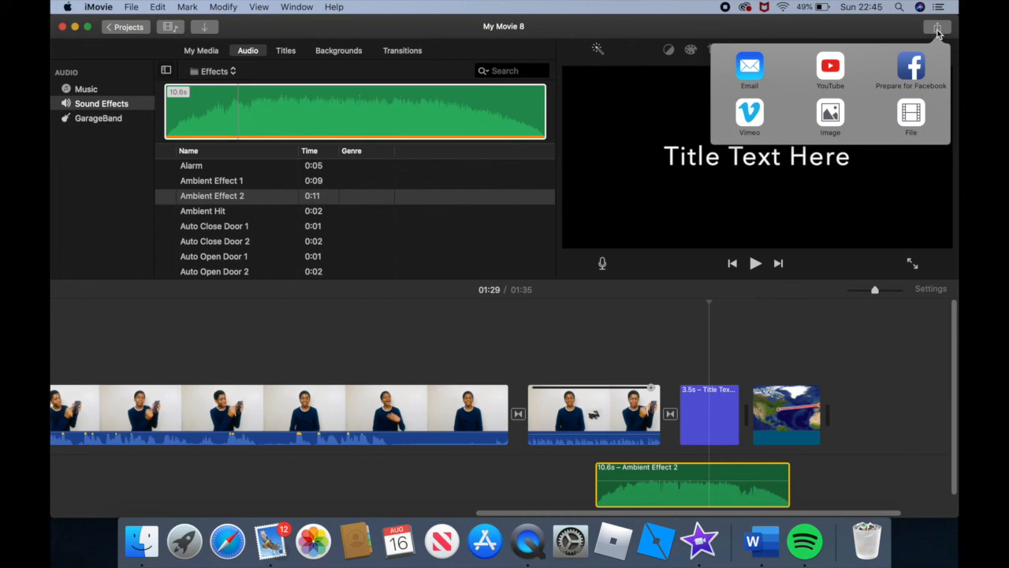
pyautogui.click(909, 113)
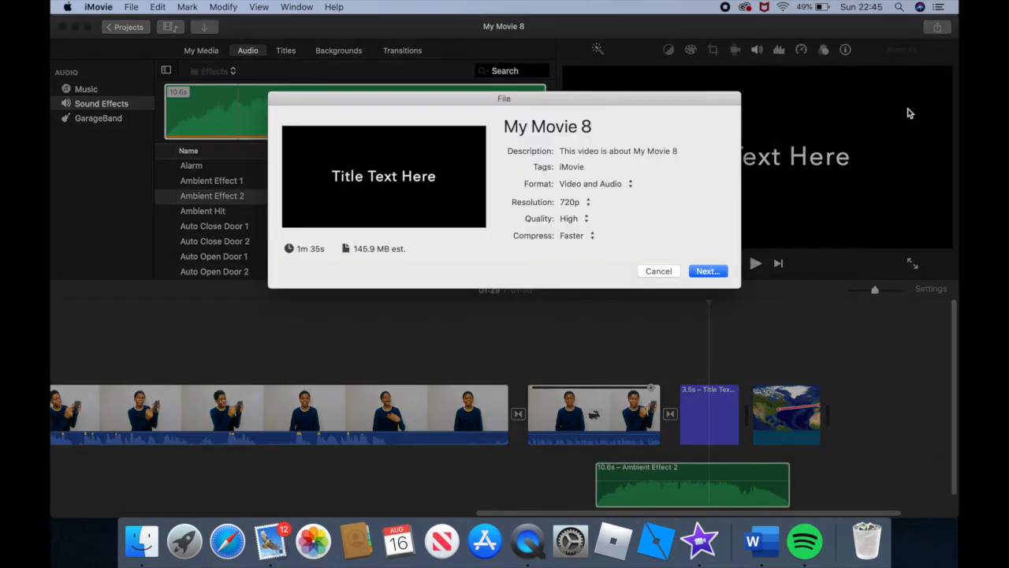
pyautogui.click(708, 271)
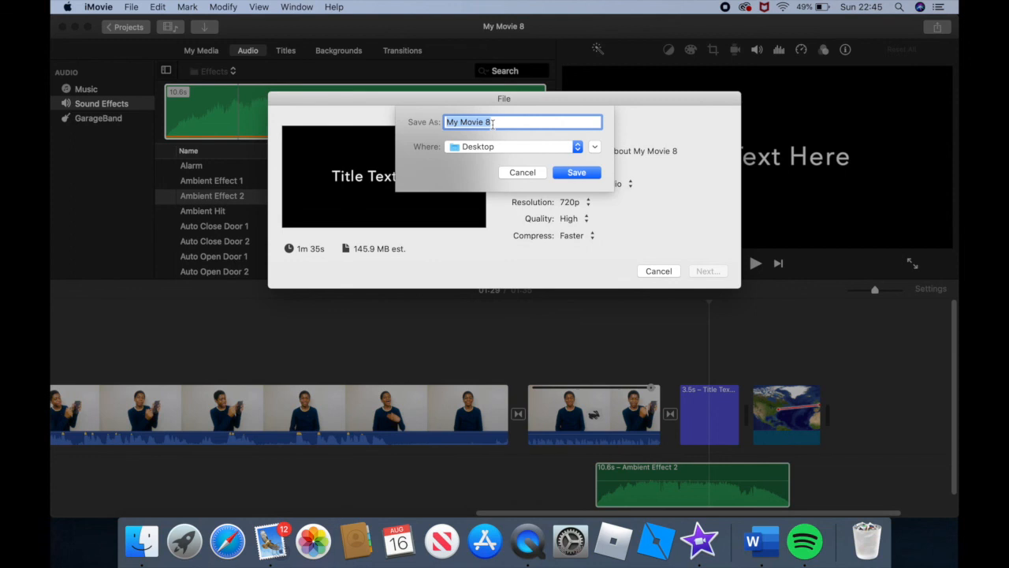
# Step: Save the export to the Desktop as "My name is" plus the presenter's first name, and show the exported file in Finder
pyautogui.press('BackSpace')
pyautogui.write('My name is Bryant')
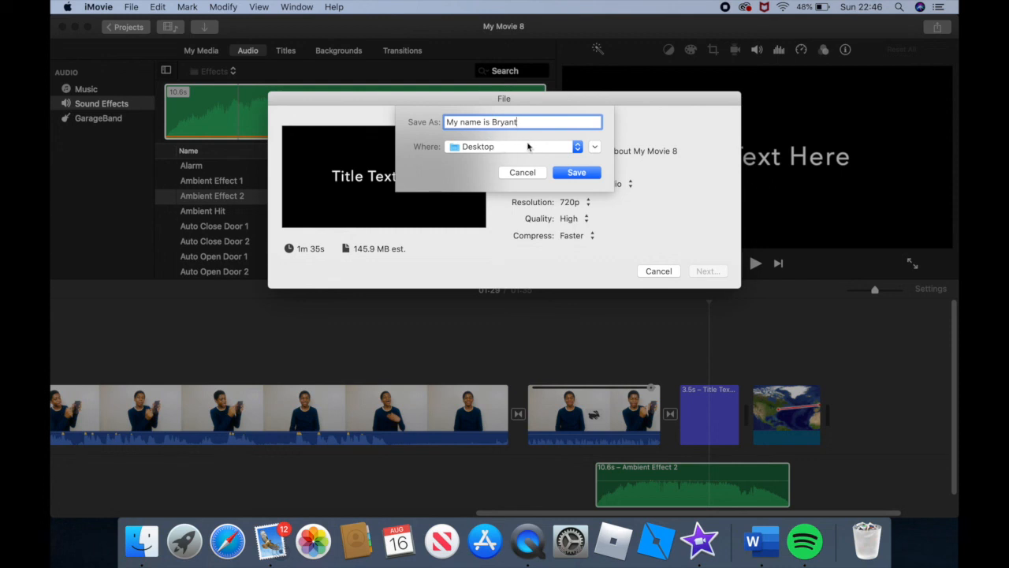
pyautogui.click(578, 149)
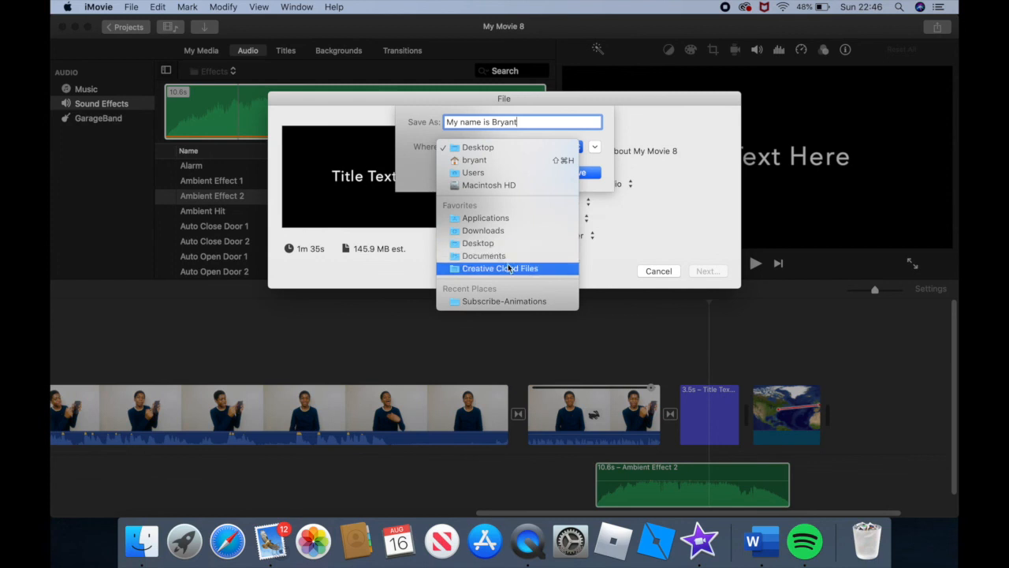
pyautogui.click(546, 147)
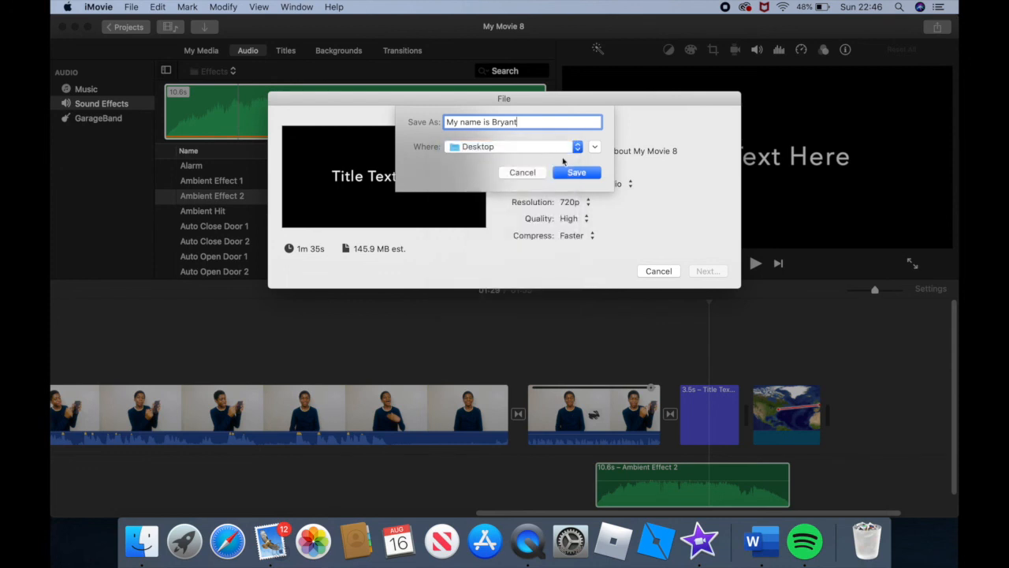
pyautogui.click(576, 172)
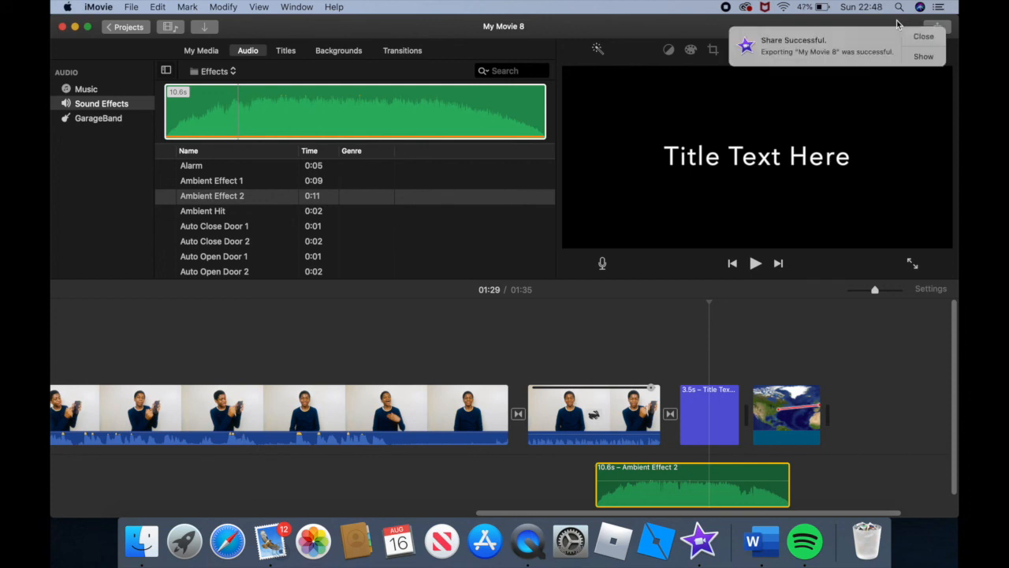
pyautogui.click(934, 59)
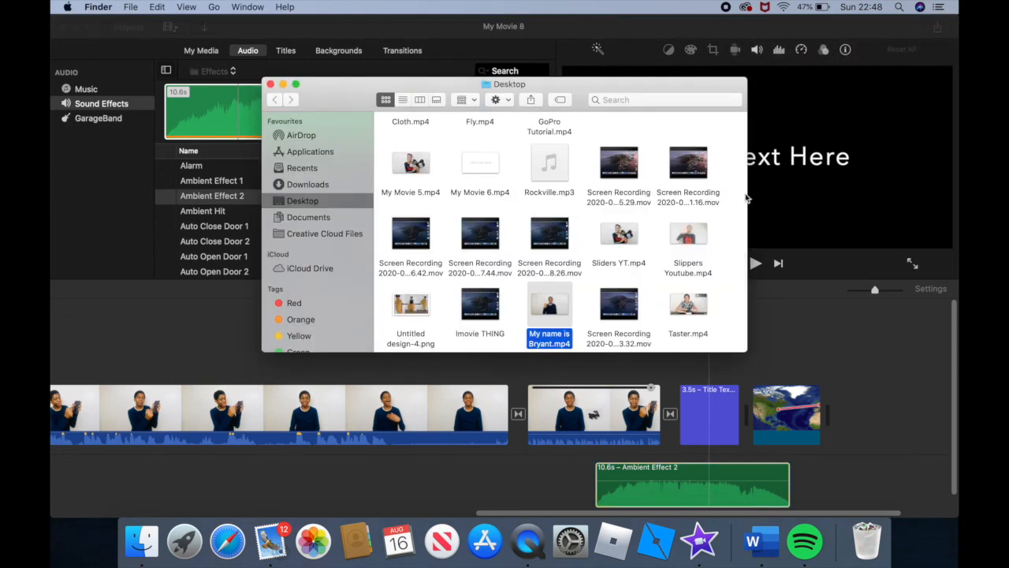